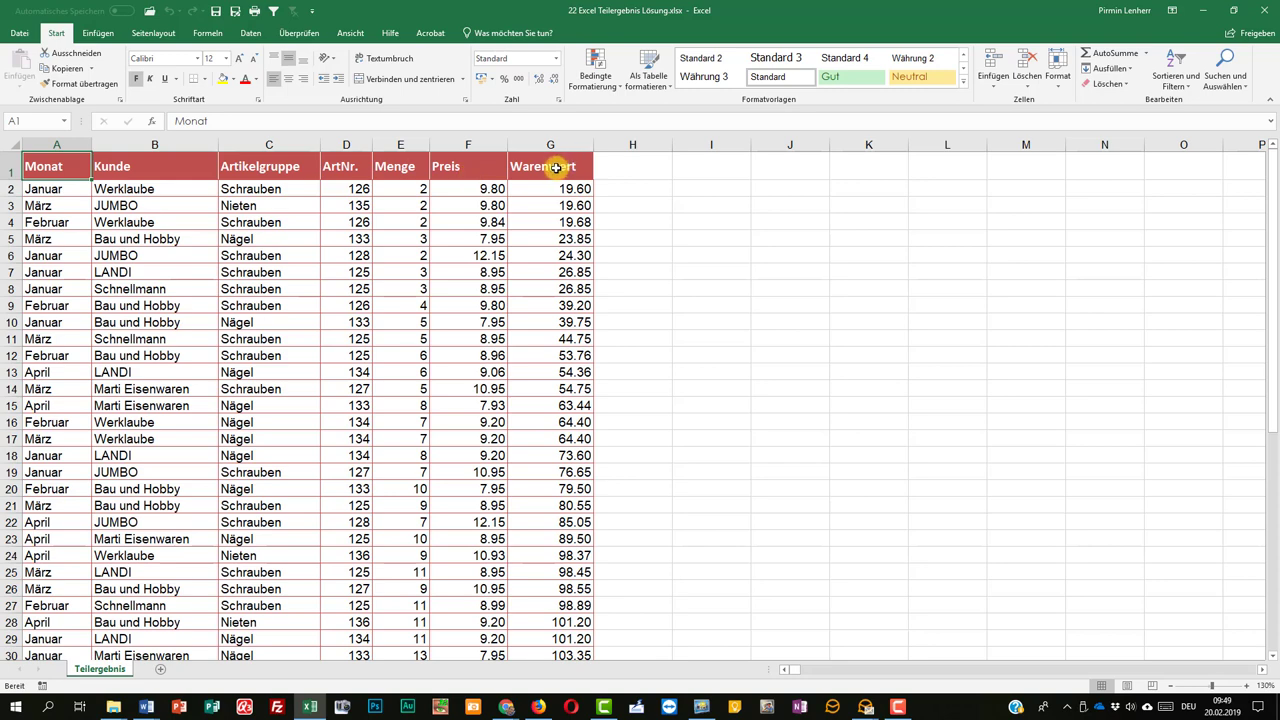
# Step: Look over the sales table by selecting the JUMBO, Nägel and Februar entries in B3, C5 and A12
pyautogui.click(173, 205)
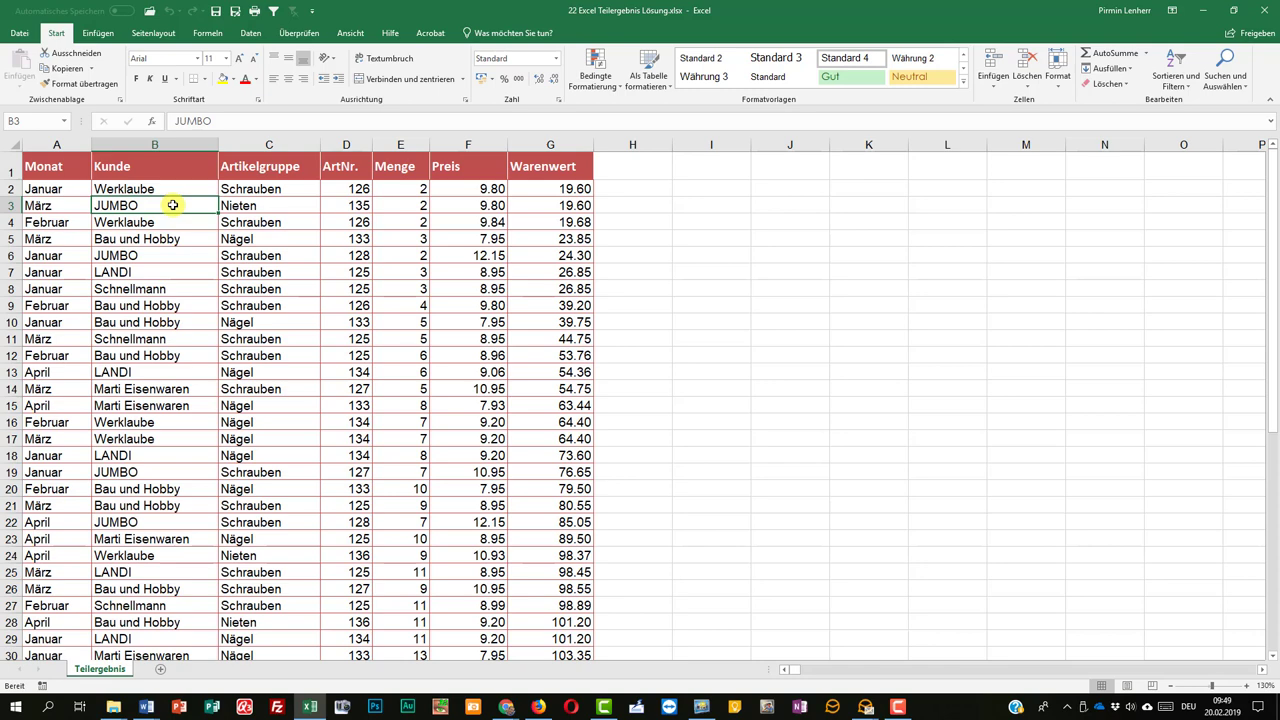
pyautogui.click(290, 239)
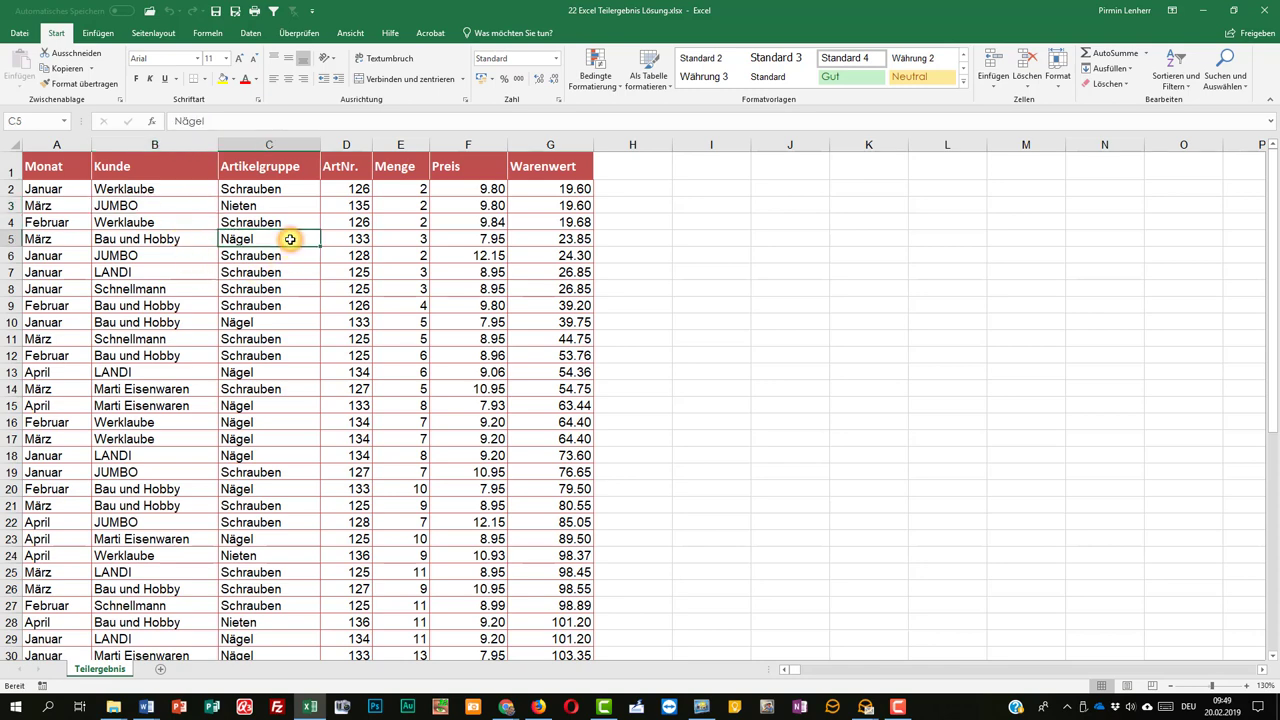
pyautogui.click(72, 357)
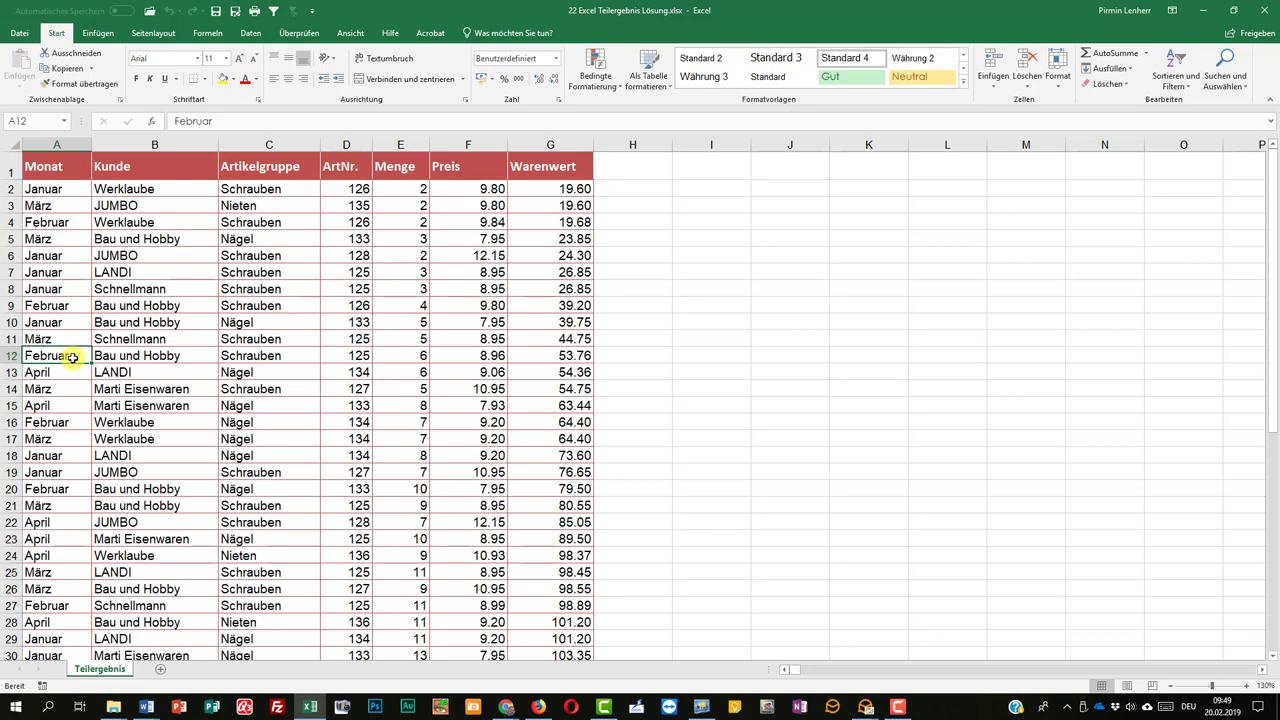
# Step: Turn on AutoFilter and filter the Monat column to Januar only, leaving 11 of 52 rows
pyautogui.click(250, 35)
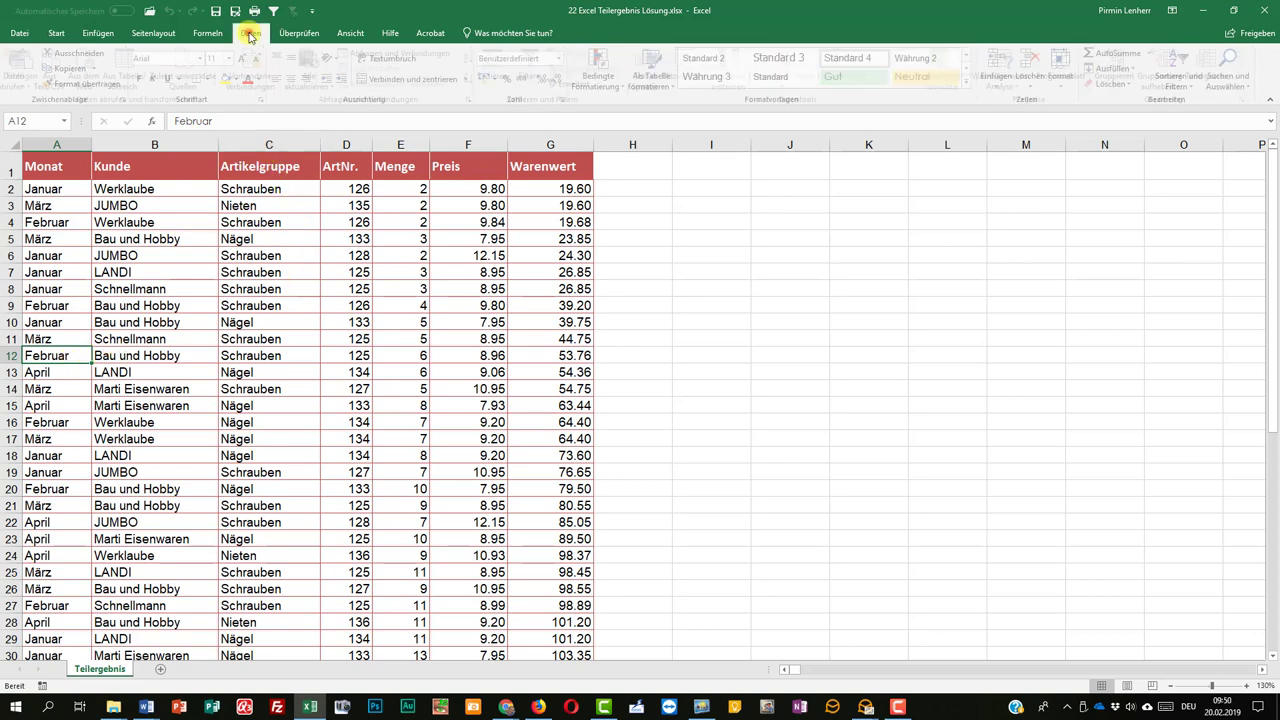
pyautogui.click(535, 70)
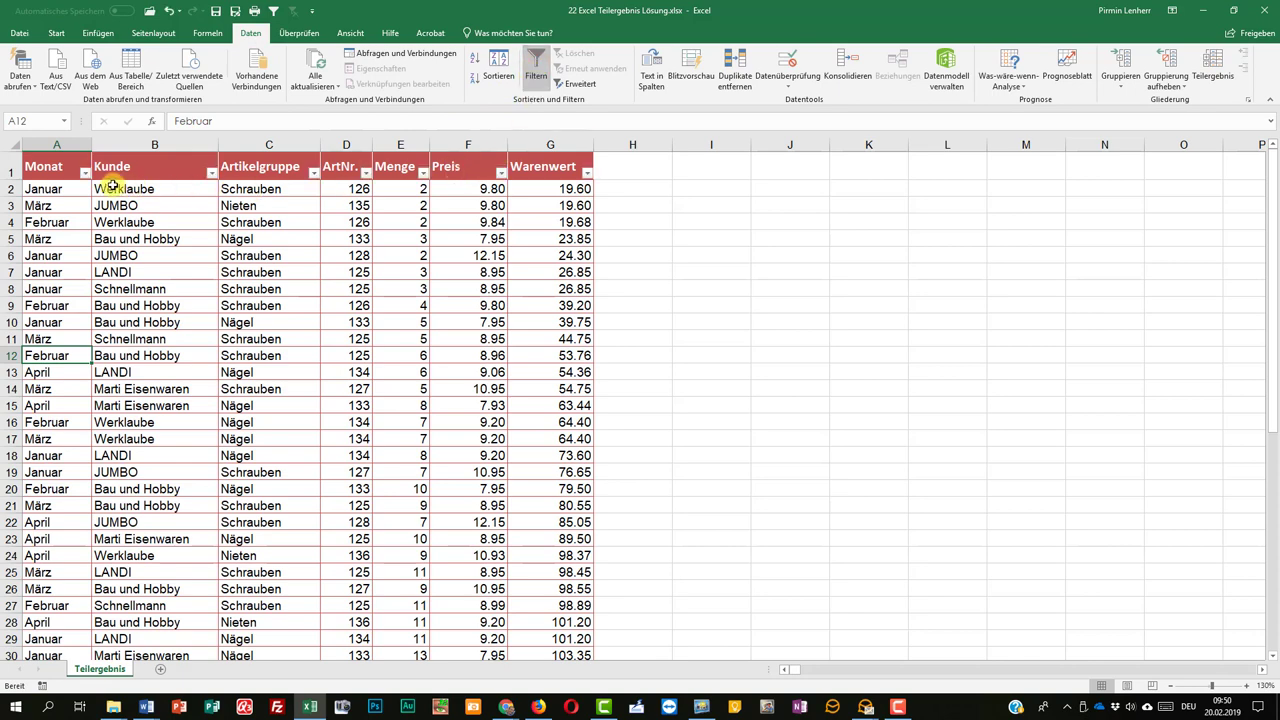
pyautogui.click(85, 173)
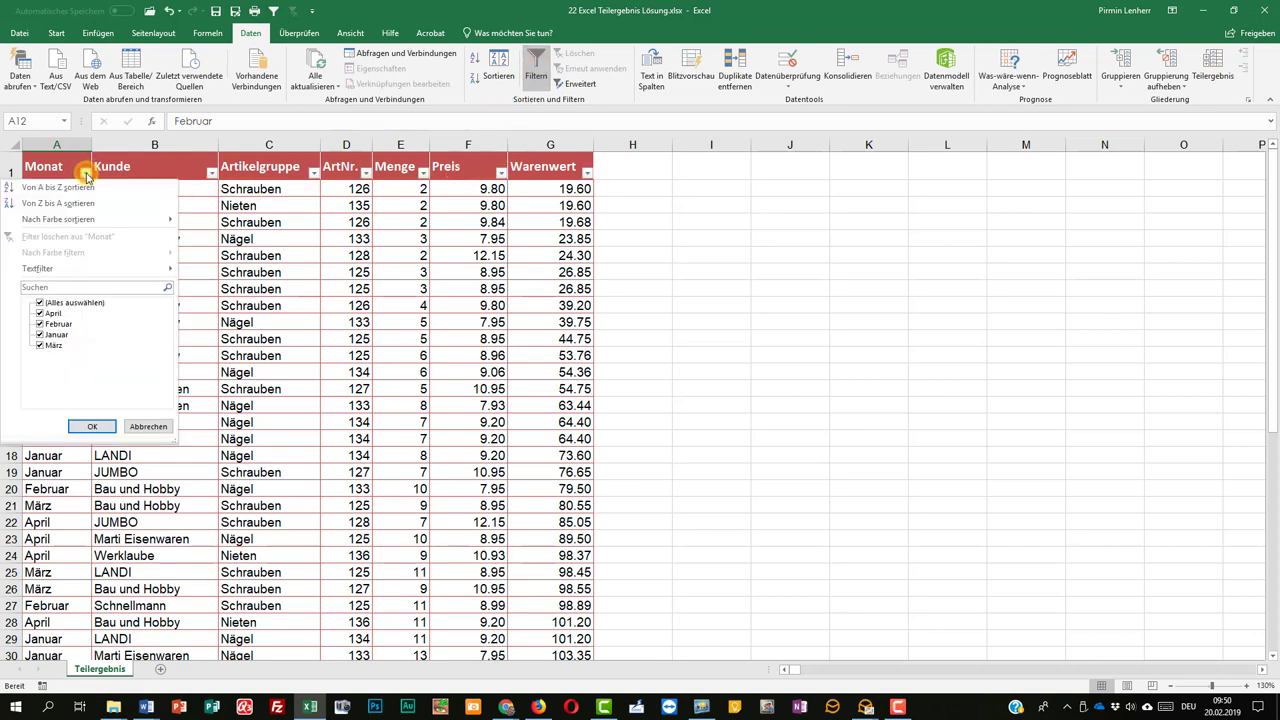
pyautogui.click(41, 303)
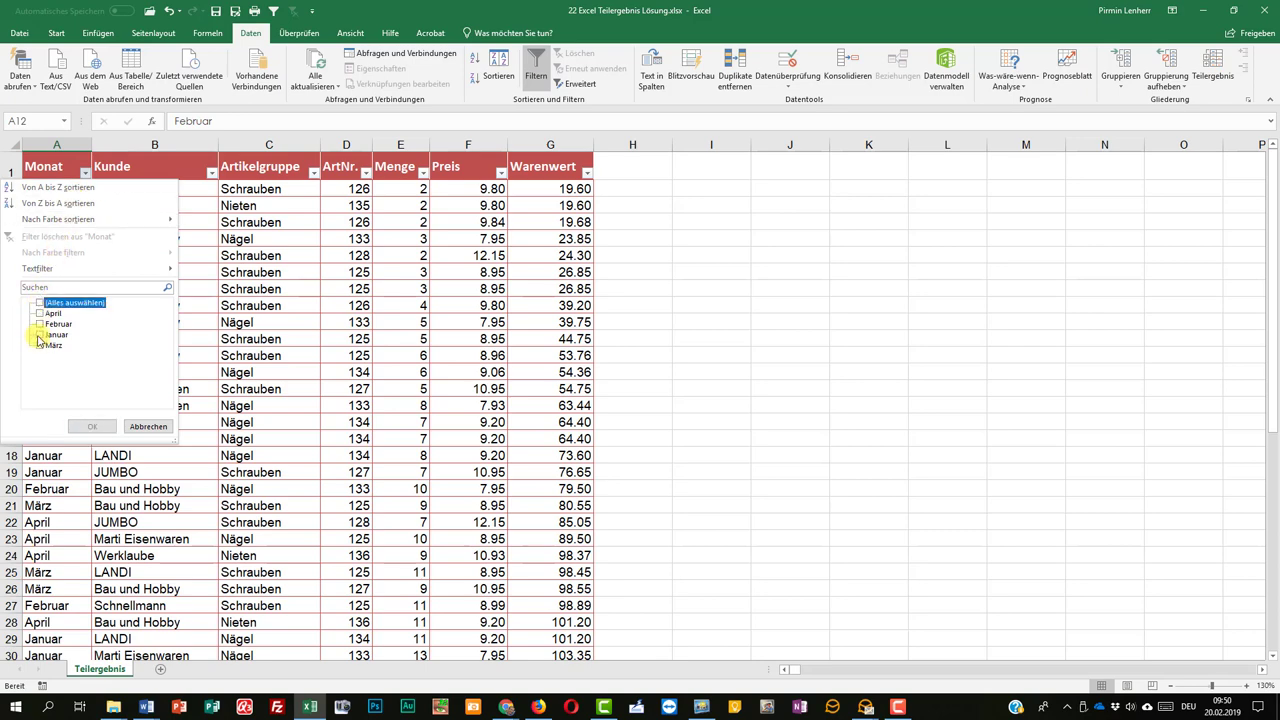
pyautogui.click(40, 334)
pyautogui.click(92, 427)
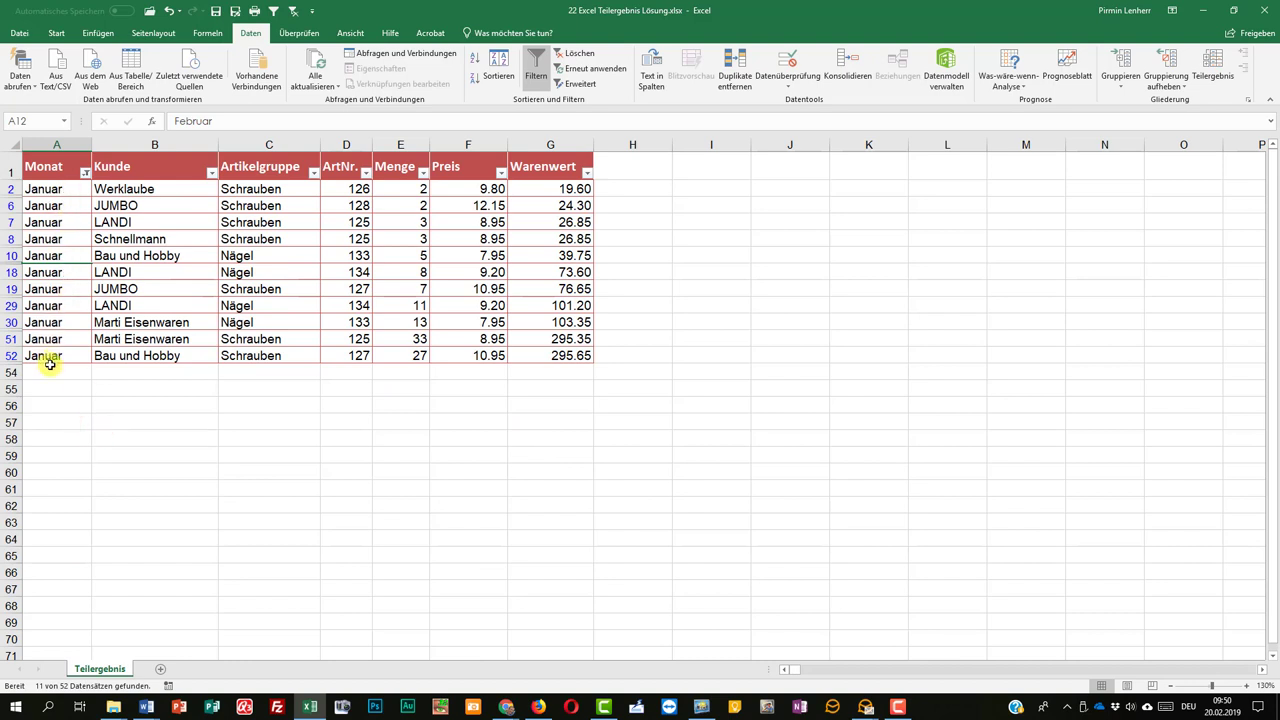
# Step: Filter the Kunde column to JUMBO only and select its Warenwert values to check their sum
pyautogui.click(211, 174)
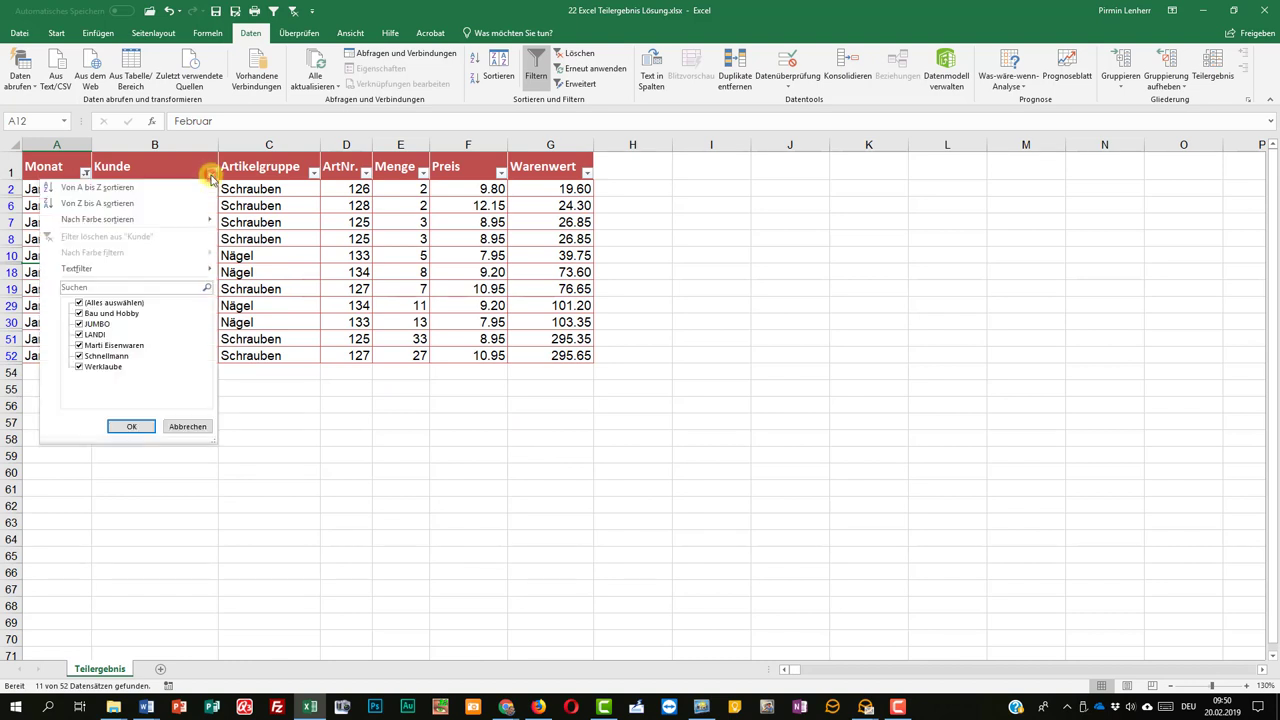
pyautogui.click(80, 303)
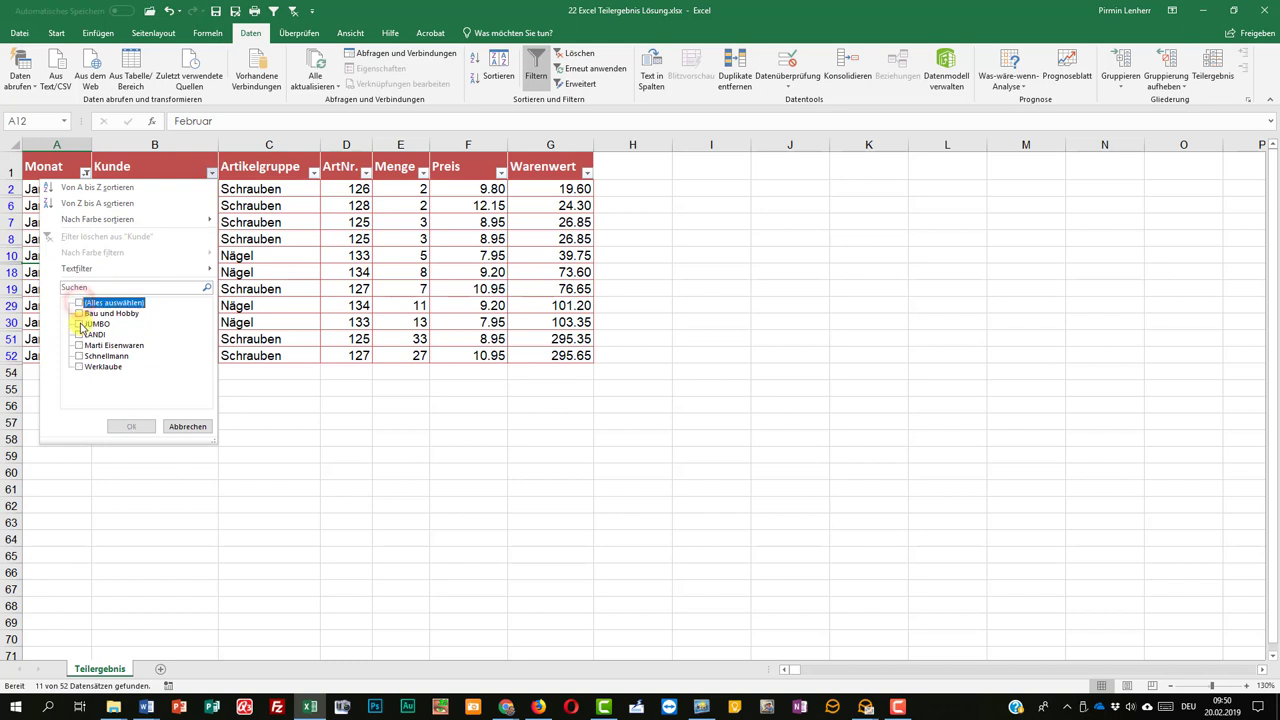
pyautogui.click(79, 324)
pyautogui.click(126, 424)
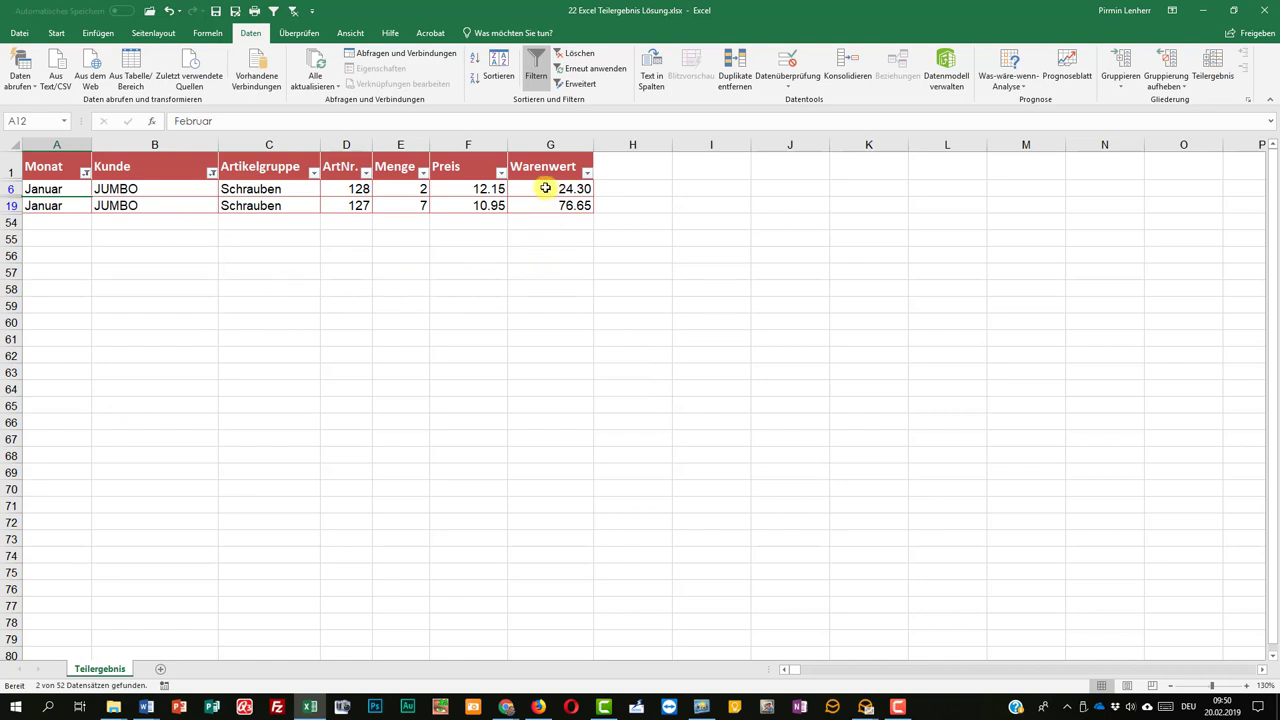
pyautogui.moveTo(545, 188); pyautogui.dragTo(545, 203)
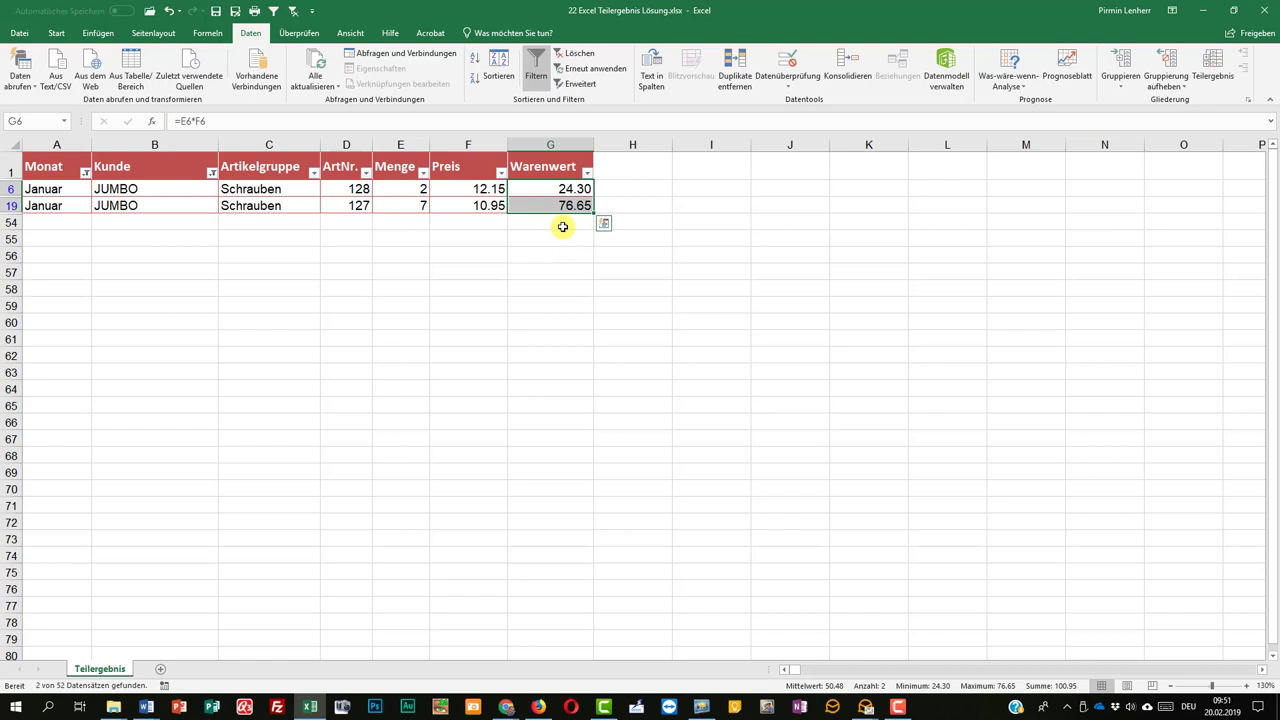
# Step: Clear all filters, switch filtering off, and select the Kunde header cell B1
pyautogui.click(580, 53)
pyautogui.hotkey('ctrl', 'Home')
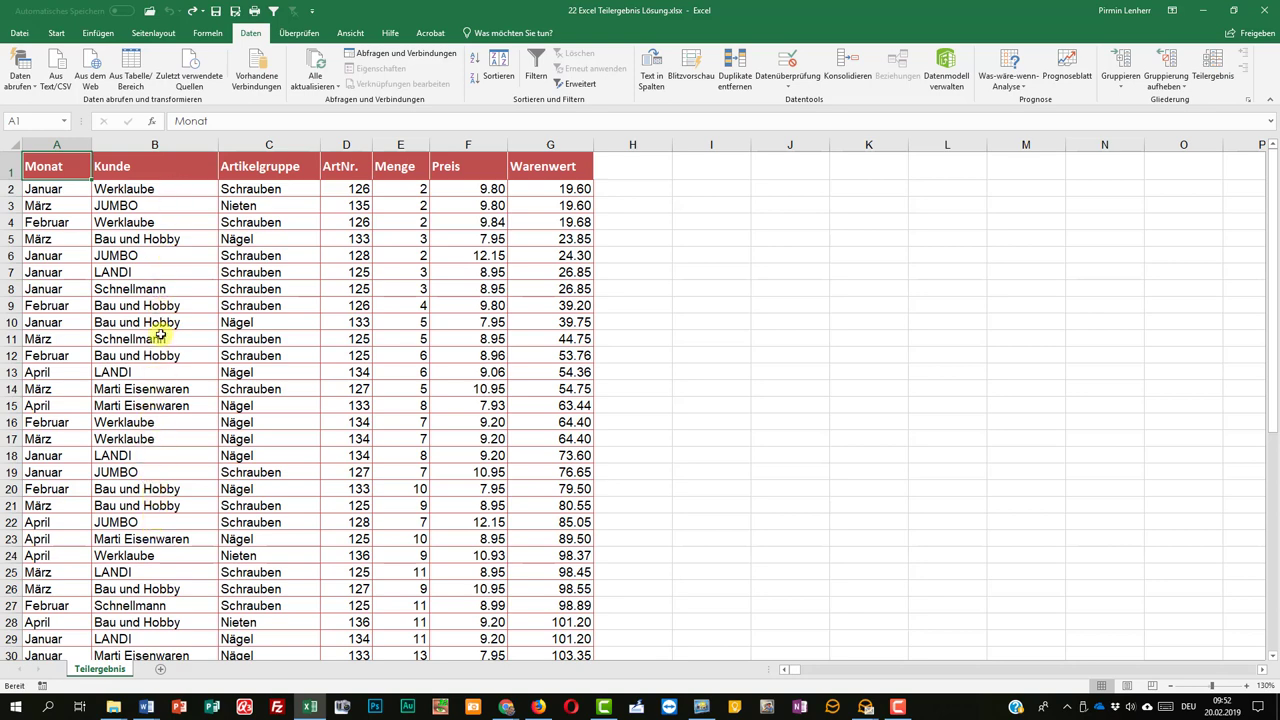
pyautogui.click(167, 188)
pyautogui.click(168, 167)
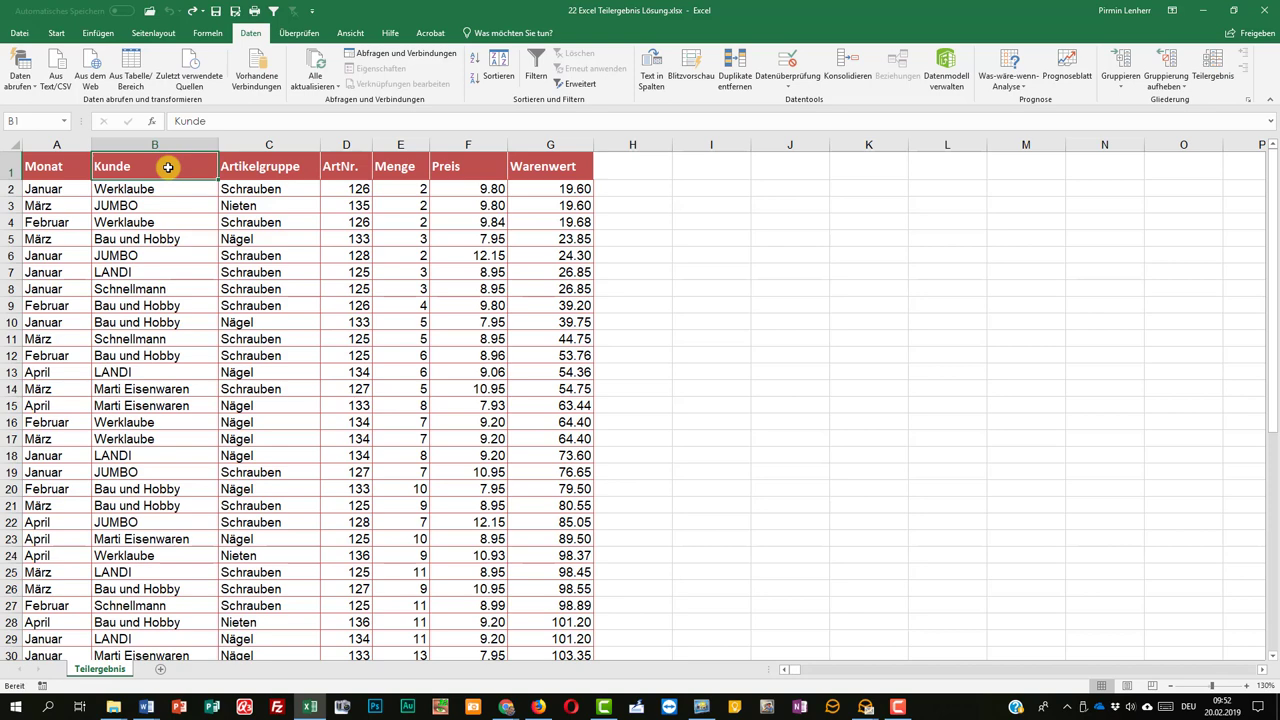
# Step: Sort the table A–Z by Kunde and bring up the Teilergebnisse dialog
pyautogui.click(477, 61)
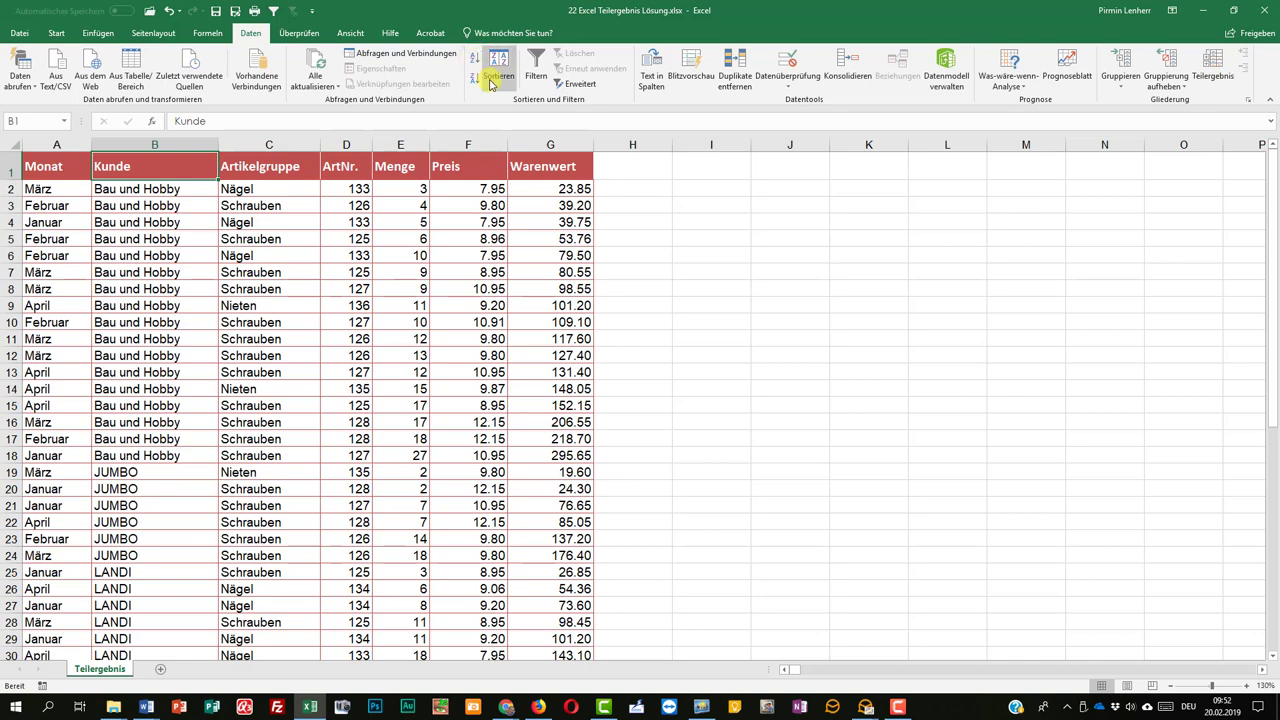
pyautogui.click(1210, 78)
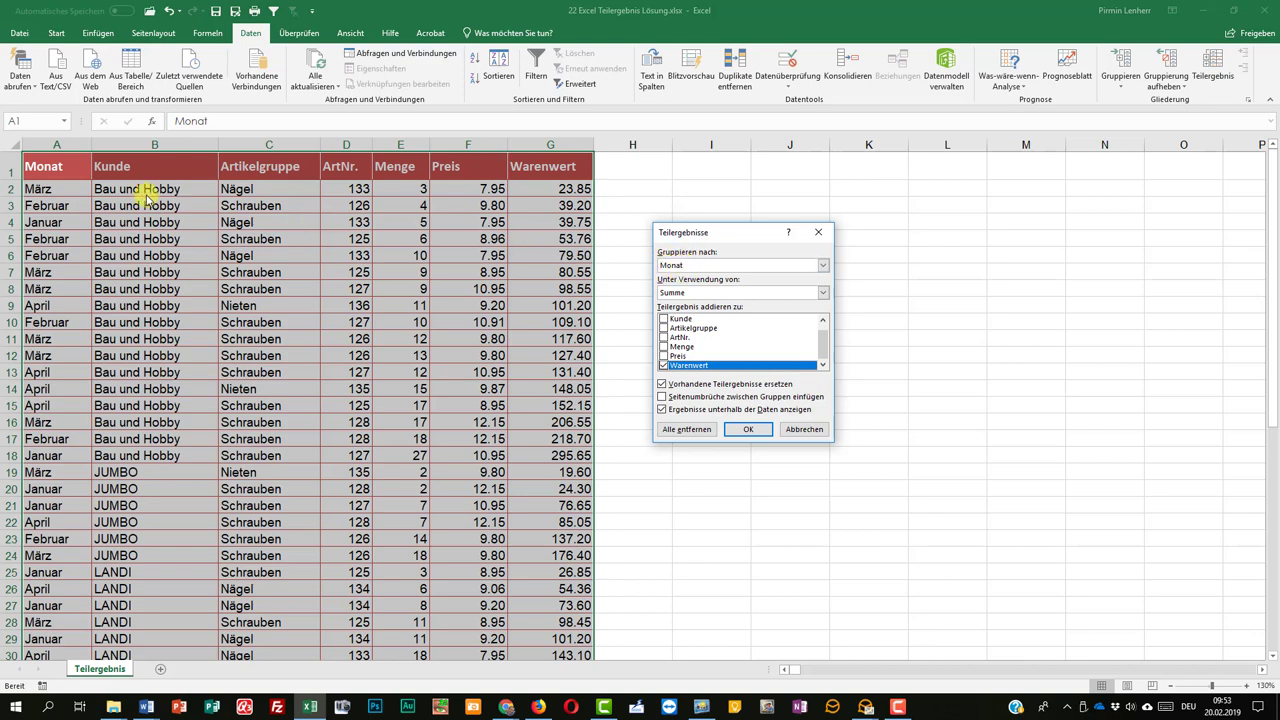
# Step: Insert Summe subtotals of Warenwert grouped by Kunde
pyautogui.click(690, 266)
pyautogui.click(683, 287)
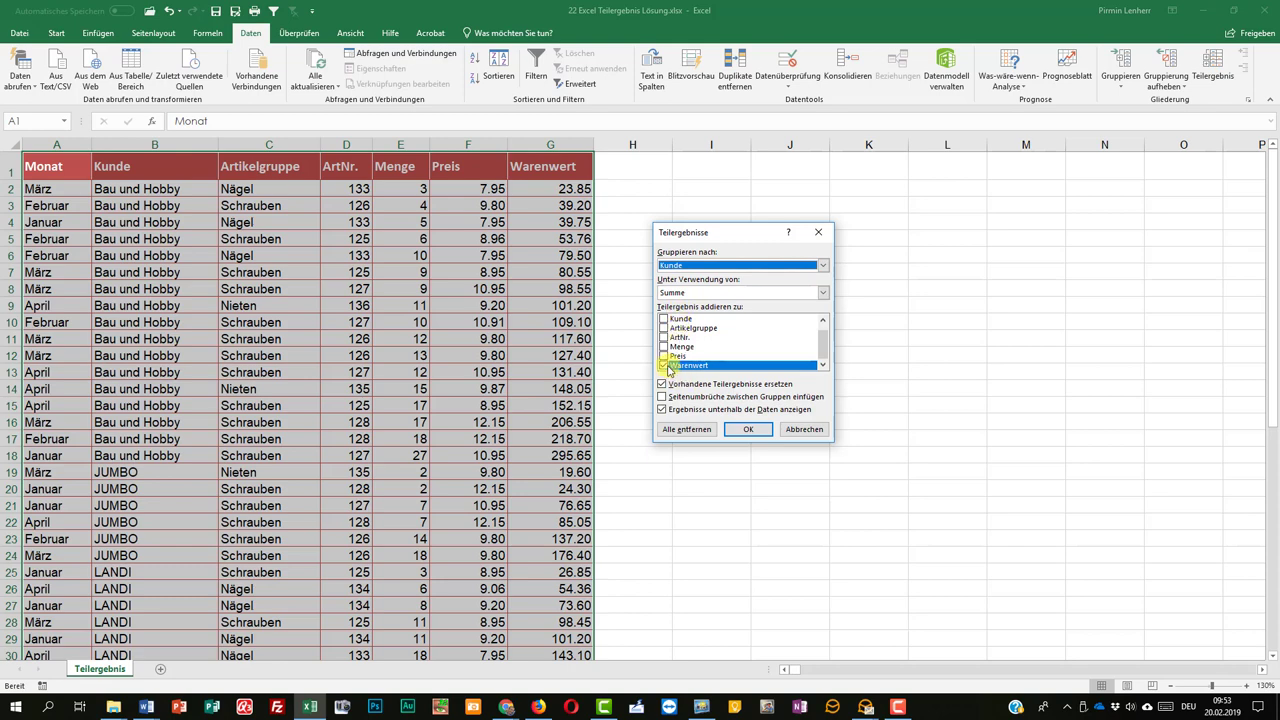
pyautogui.click(748, 429)
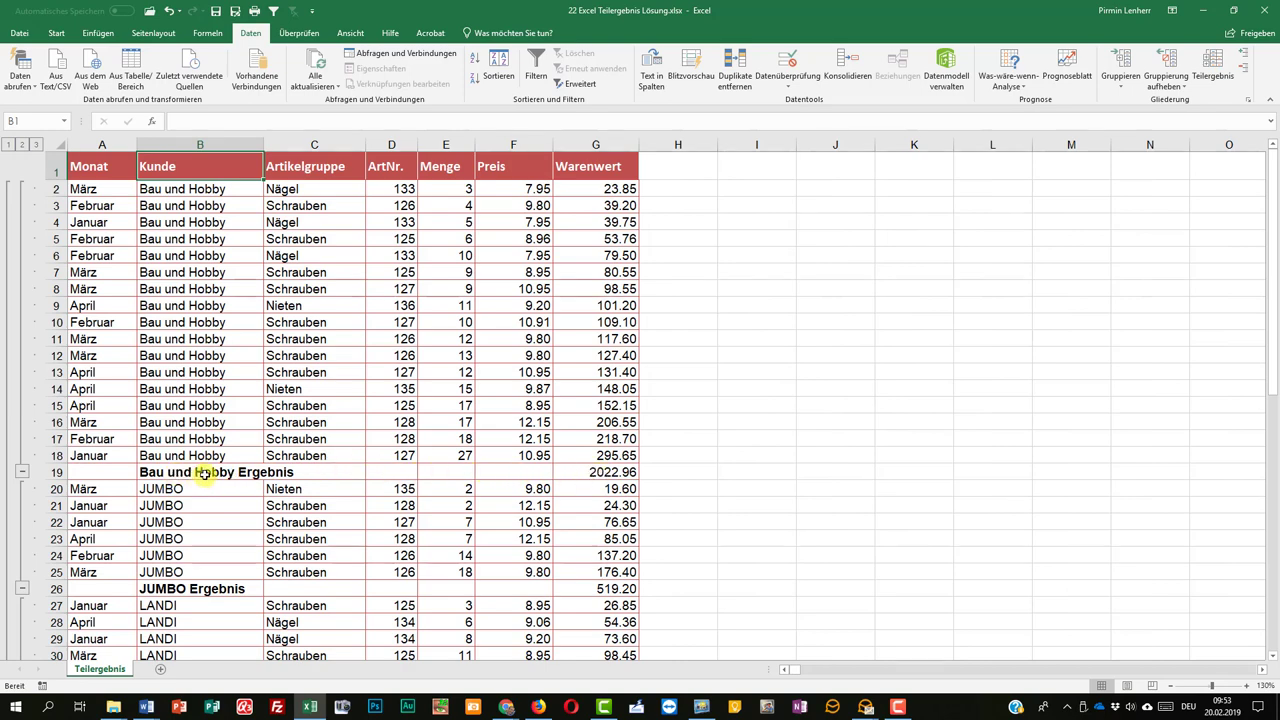
pyautogui.click(203, 474)
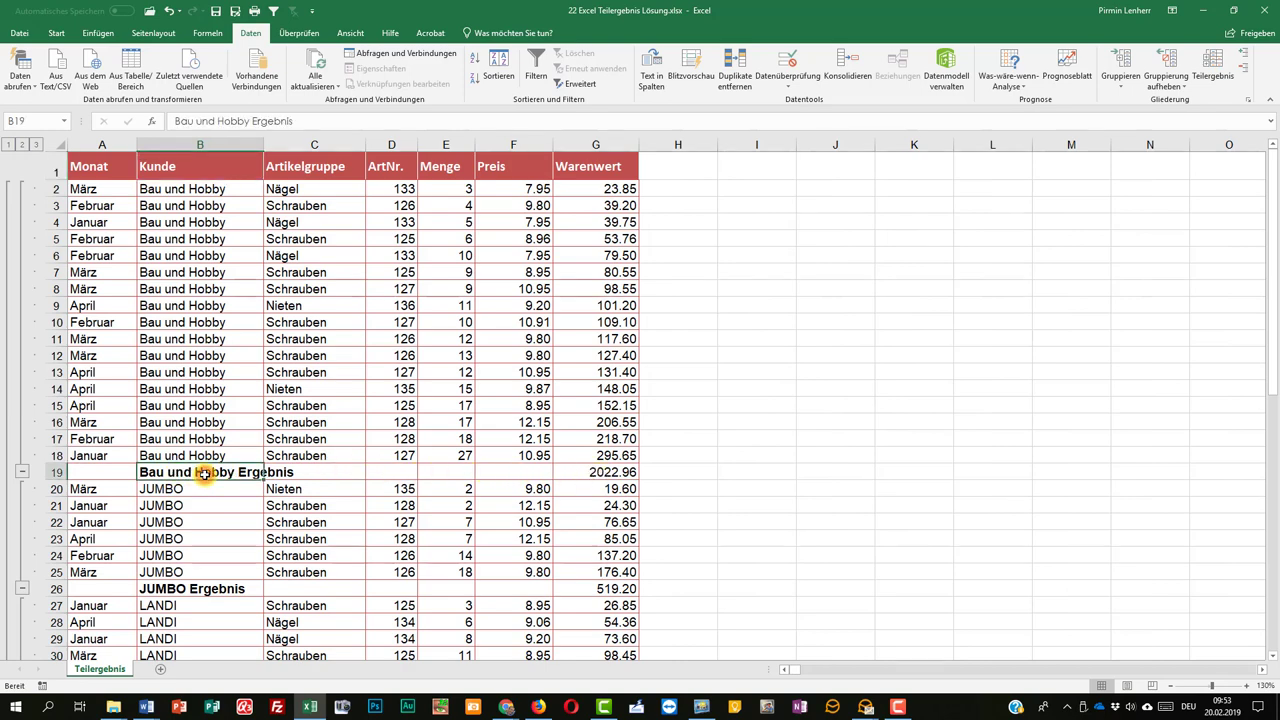
pyautogui.click(581, 473)
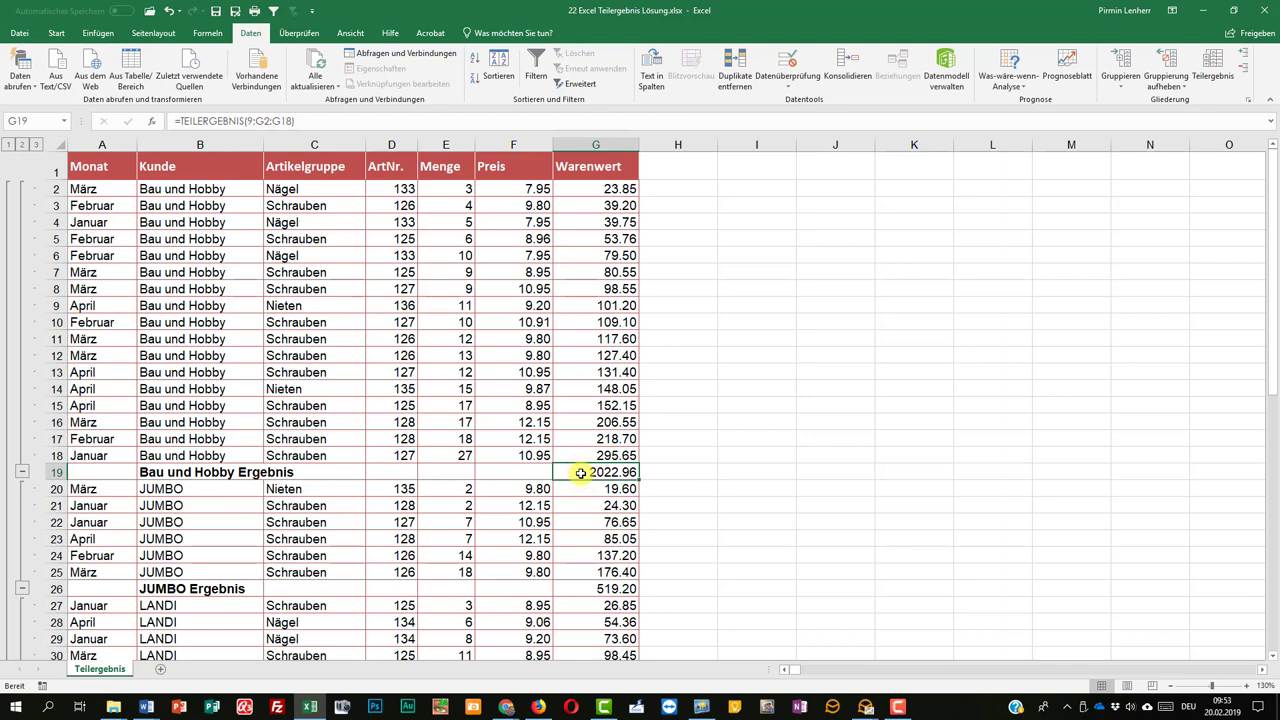
pyautogui.scroll(-2, 205, 600)
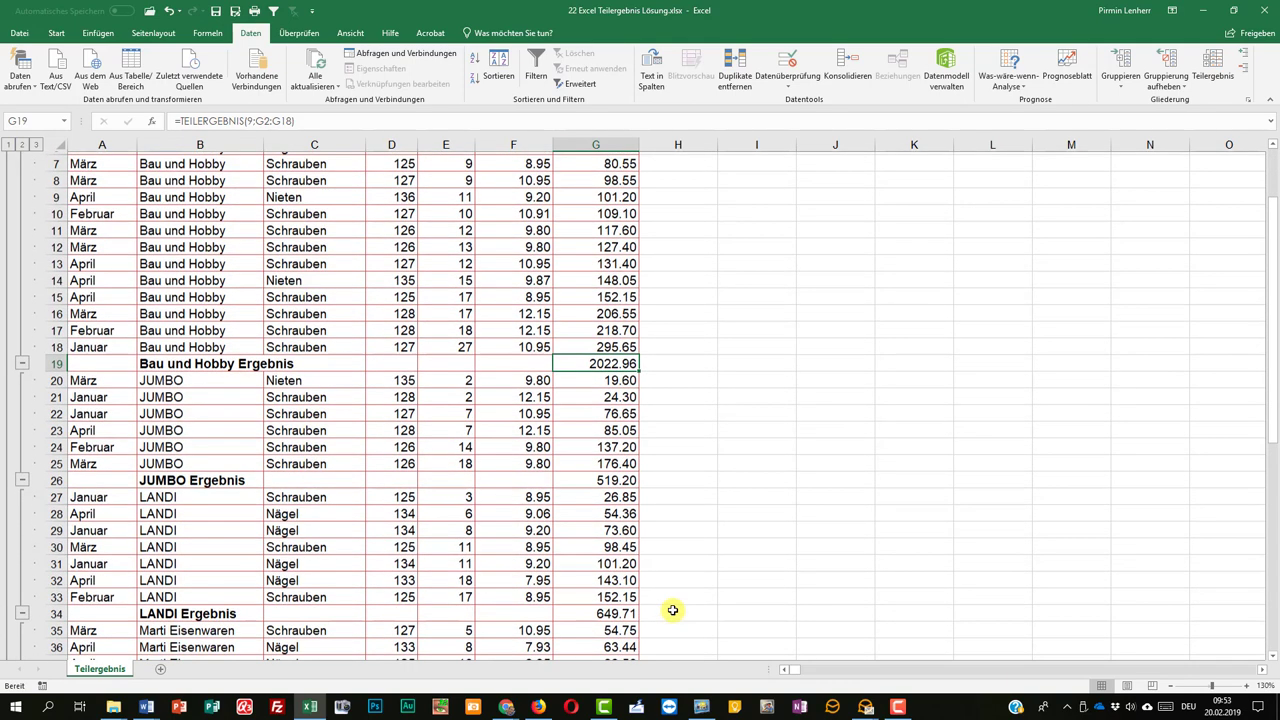
pyautogui.click(609, 478)
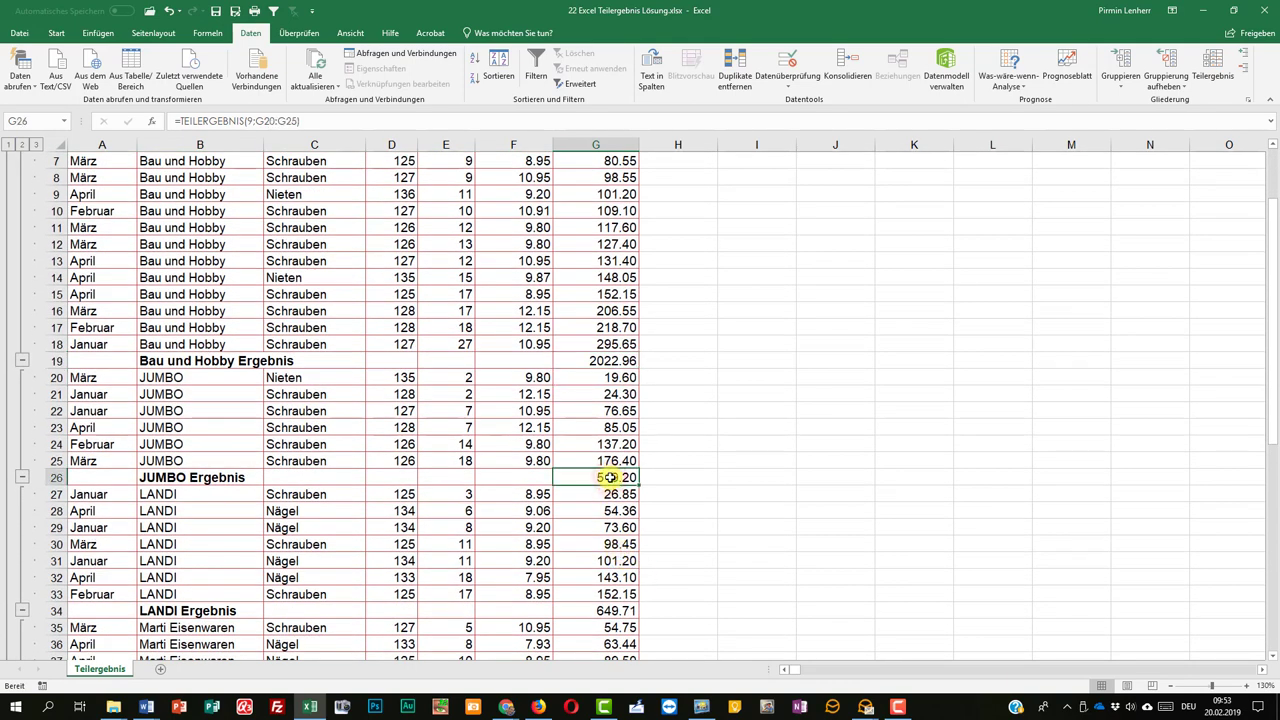
pyautogui.scroll(2, 90, 250)
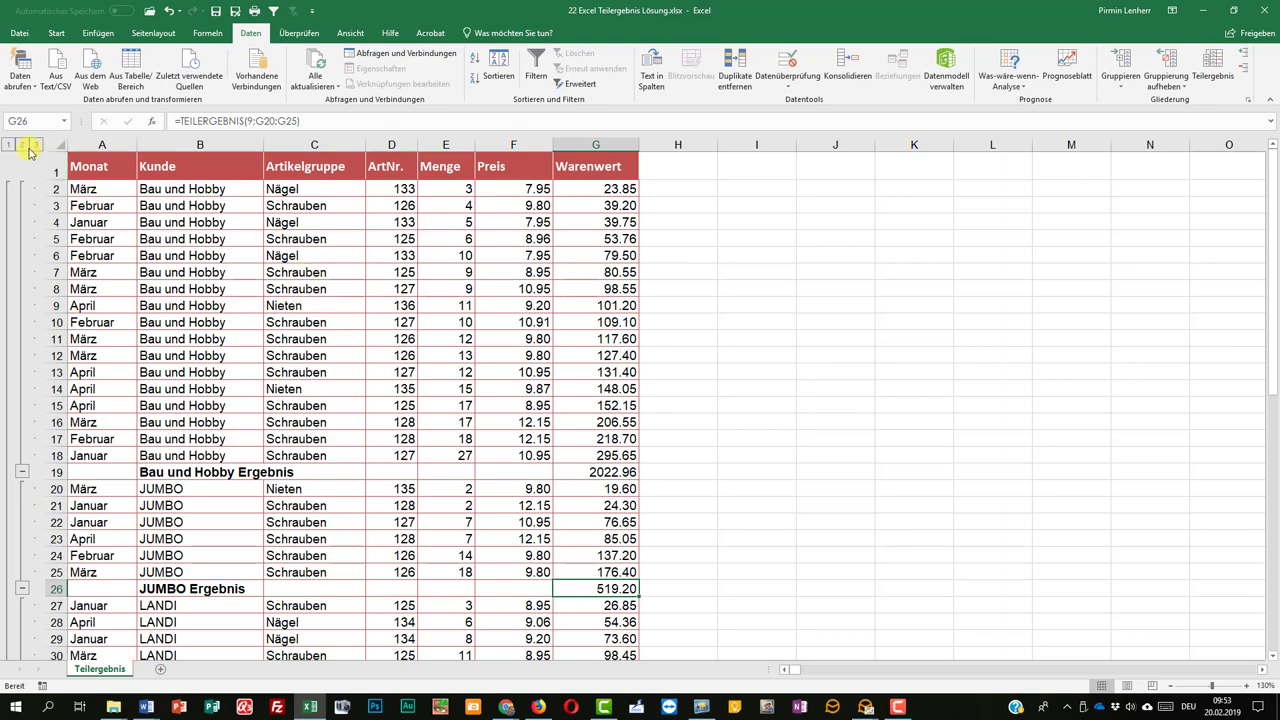
pyautogui.click(22, 146)
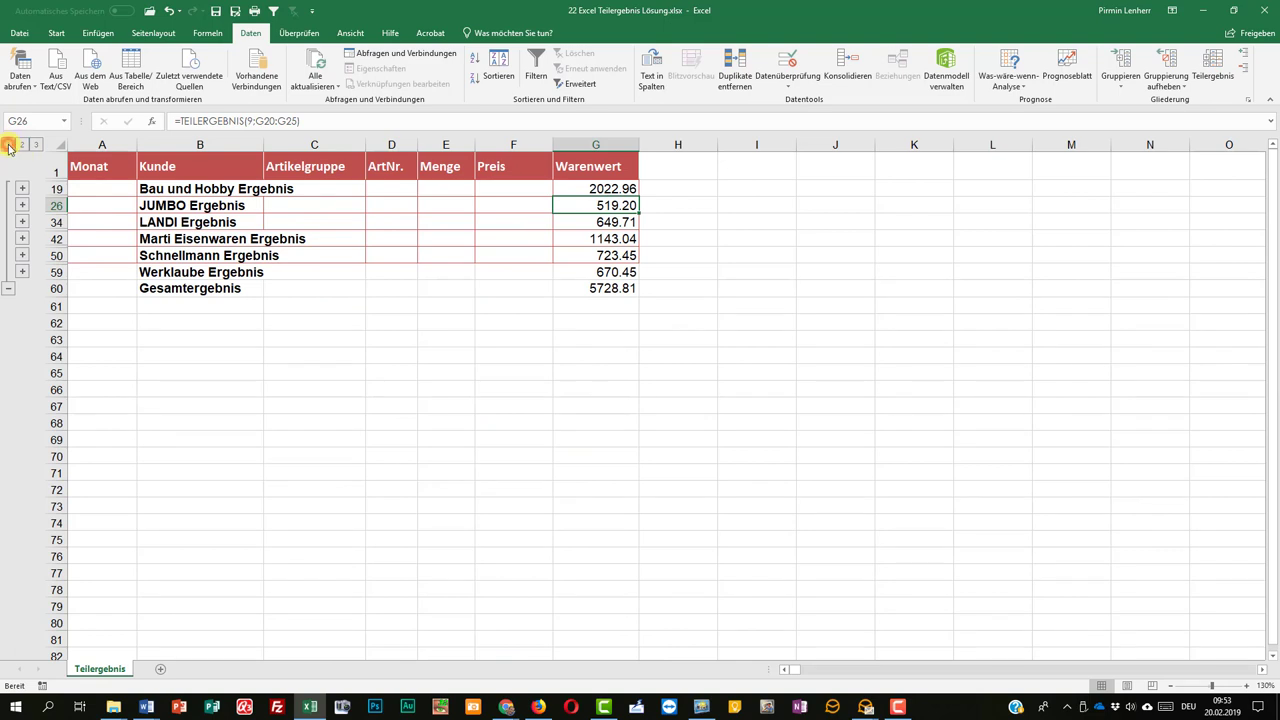
pyautogui.click(9, 146)
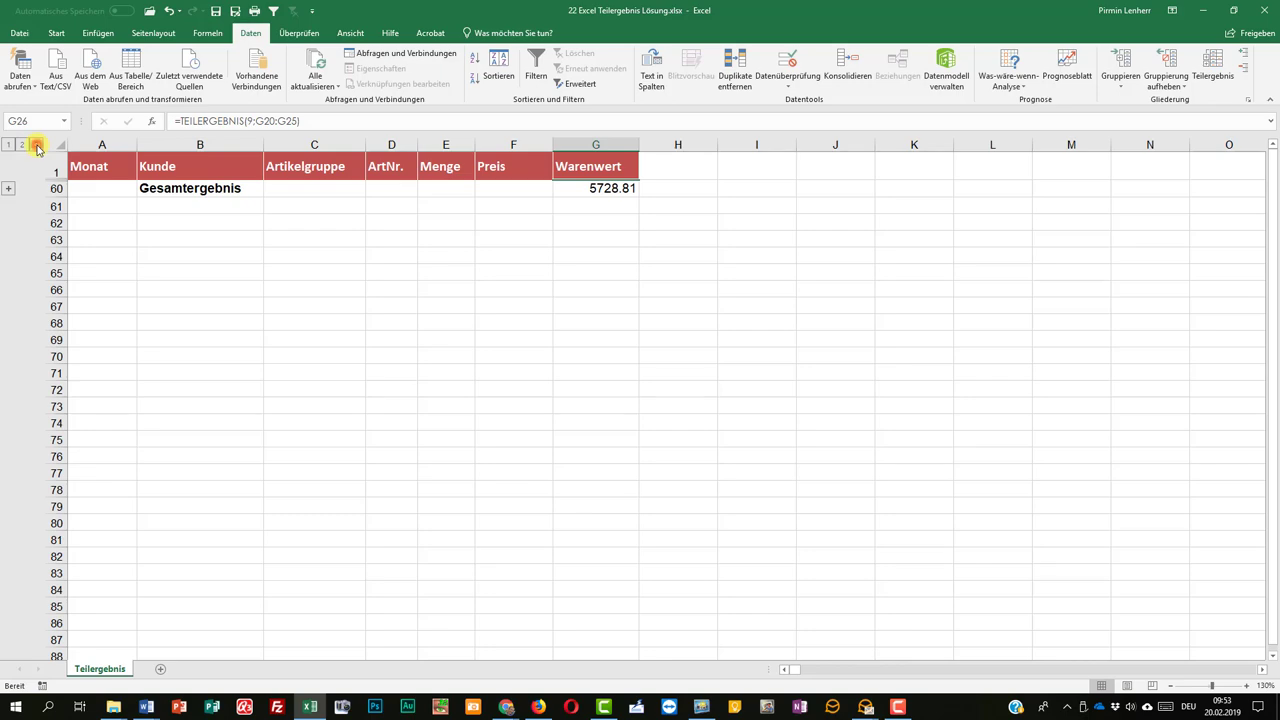
pyautogui.click(37, 146)
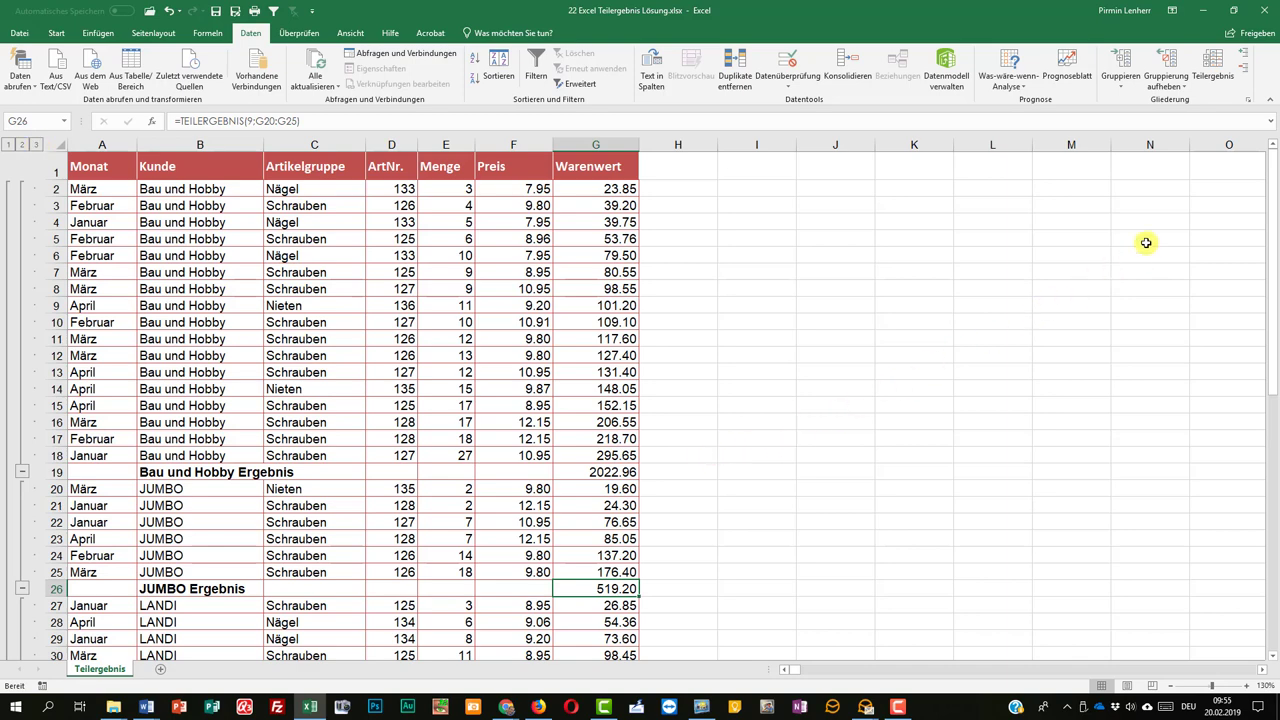
# Step: Remove all per-customer subtotals with Alle entfernen in the Teilergebnisse dialog
pyautogui.click(1213, 75)
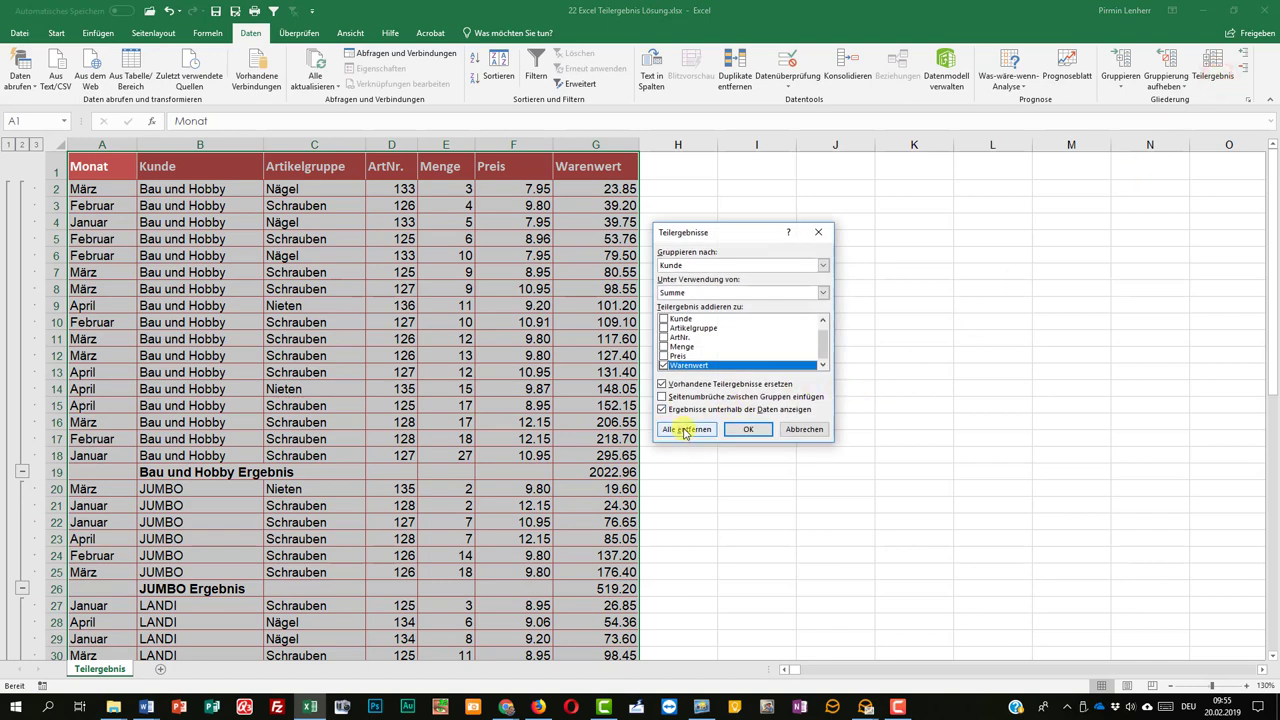
pyautogui.click(685, 429)
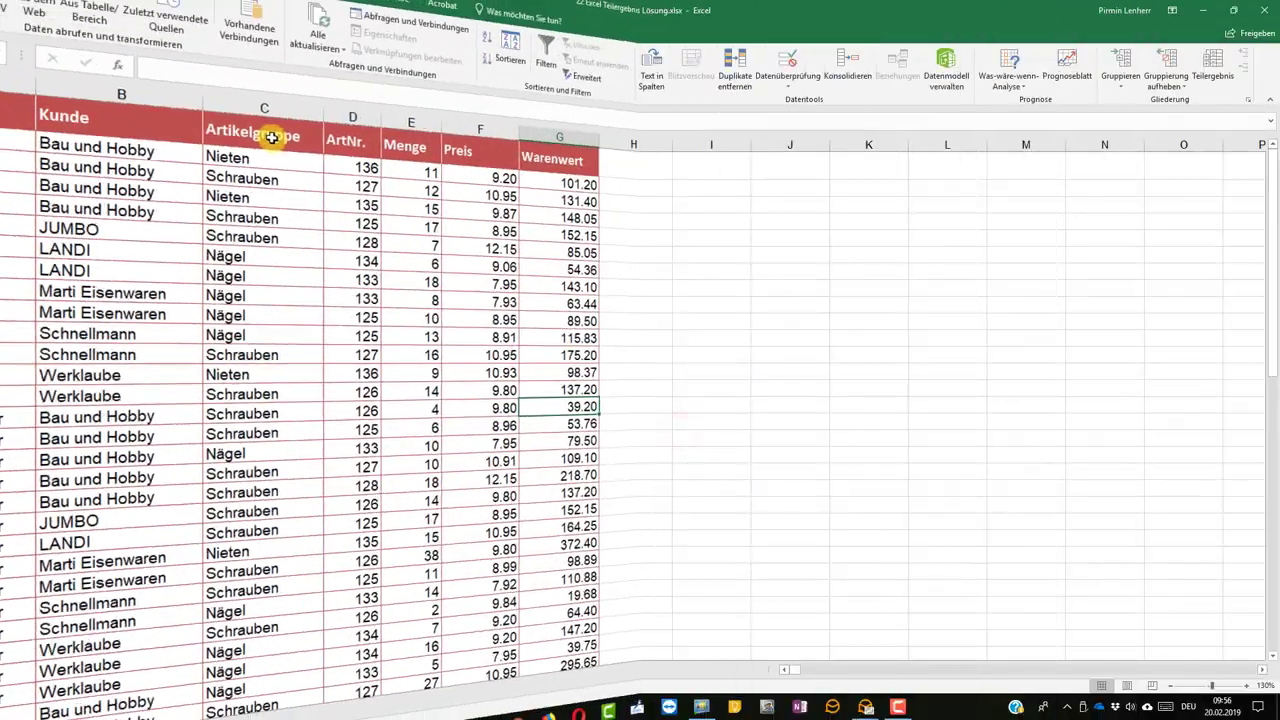
# Step: Sort by Artikelgruppe A–Z and insert Warenwert Summe subtotals grouped by Artikelgruppe
pyautogui.click(275, 168)
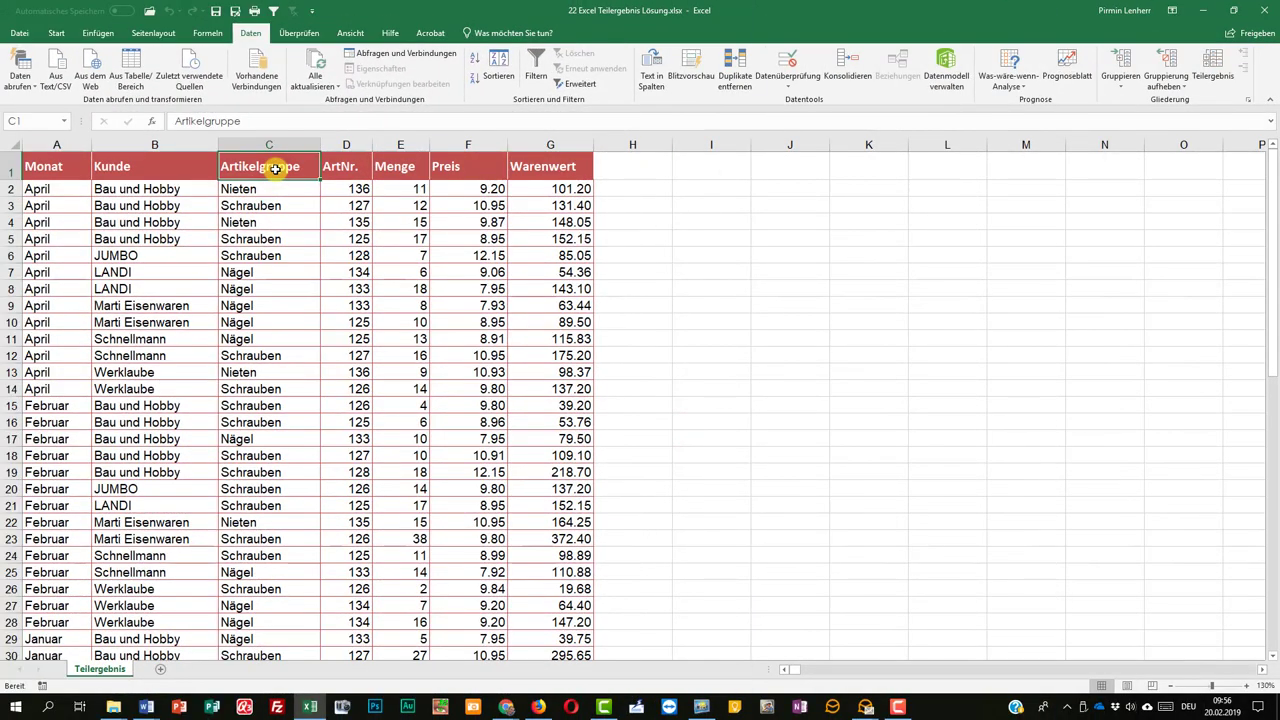
pyautogui.click(472, 62)
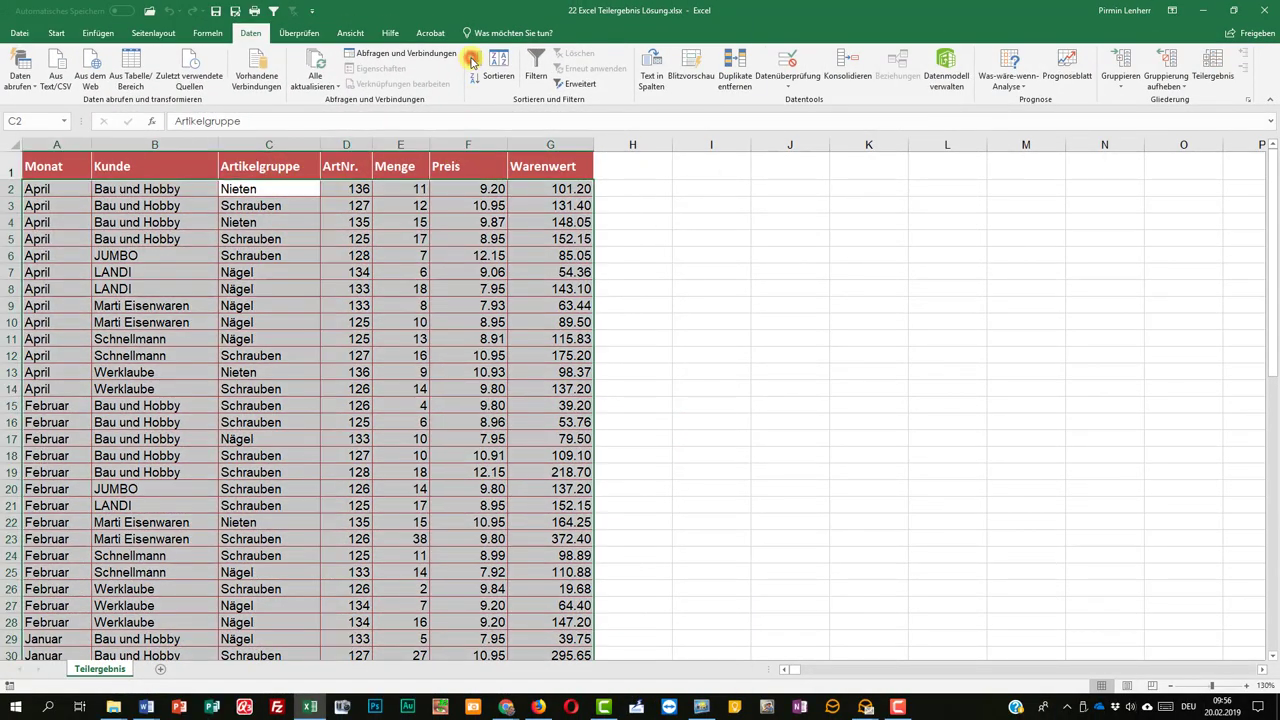
pyautogui.click(1212, 72)
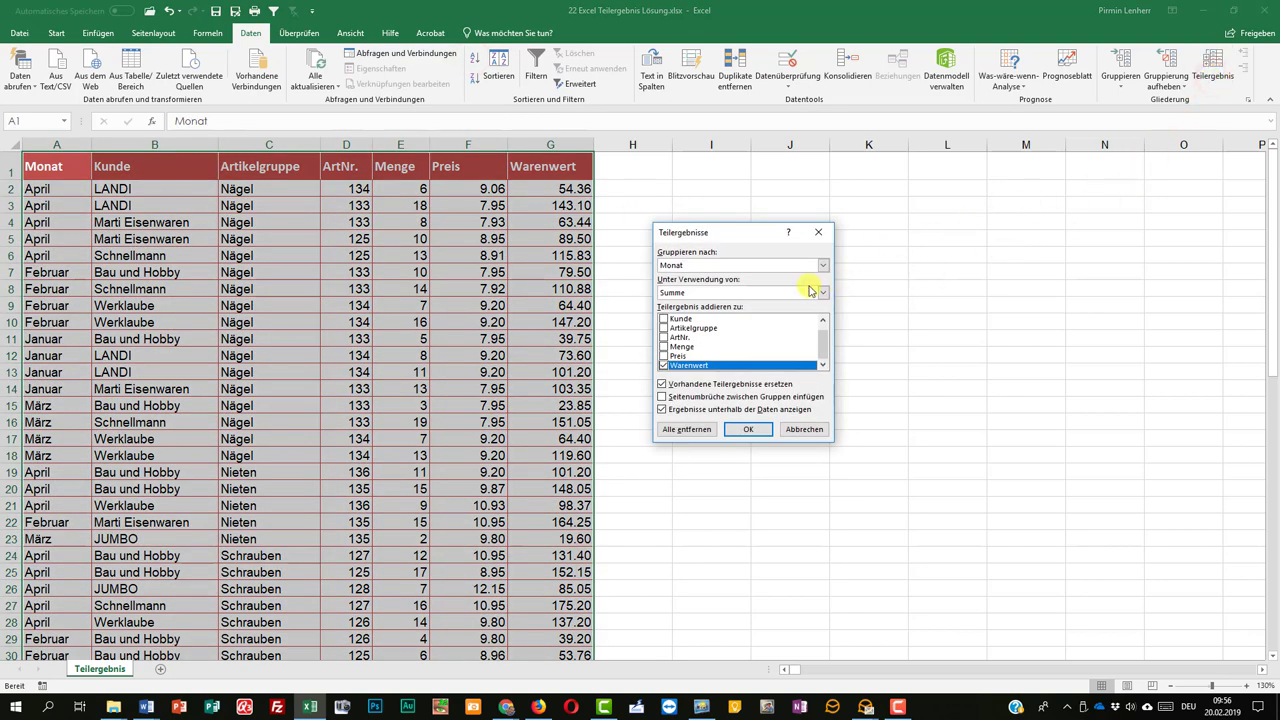
pyautogui.click(697, 265)
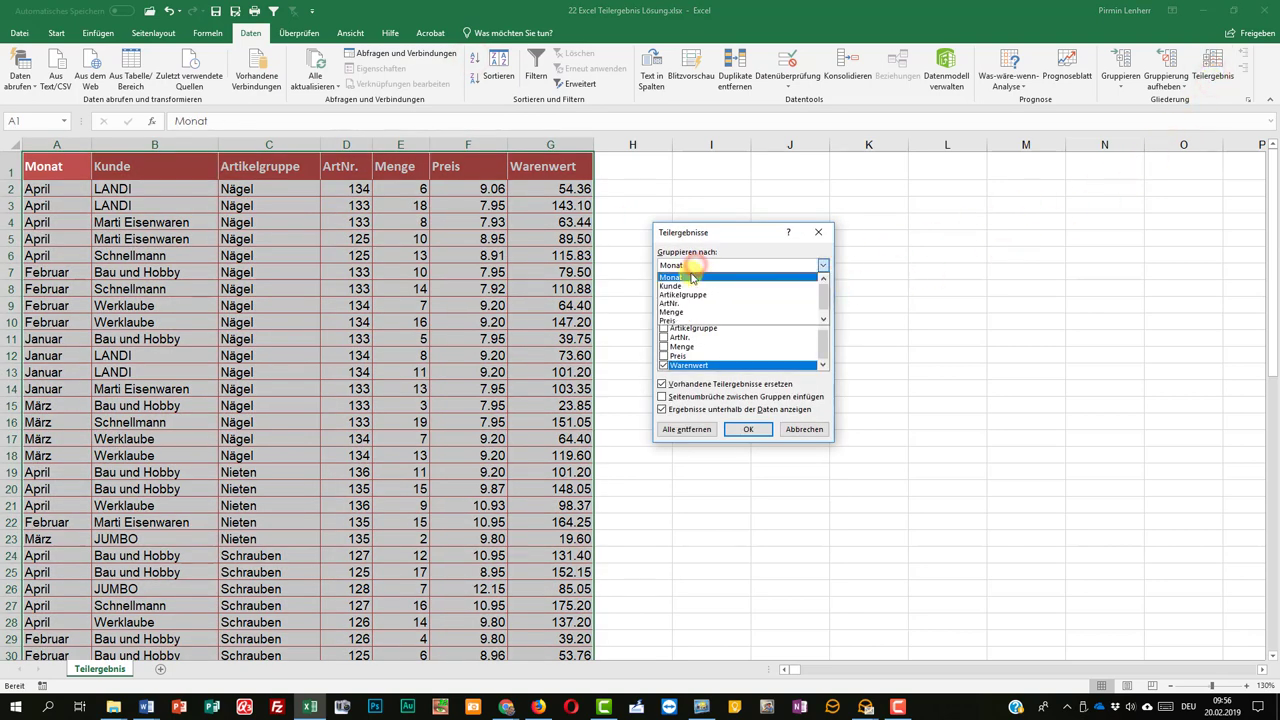
pyautogui.click(685, 295)
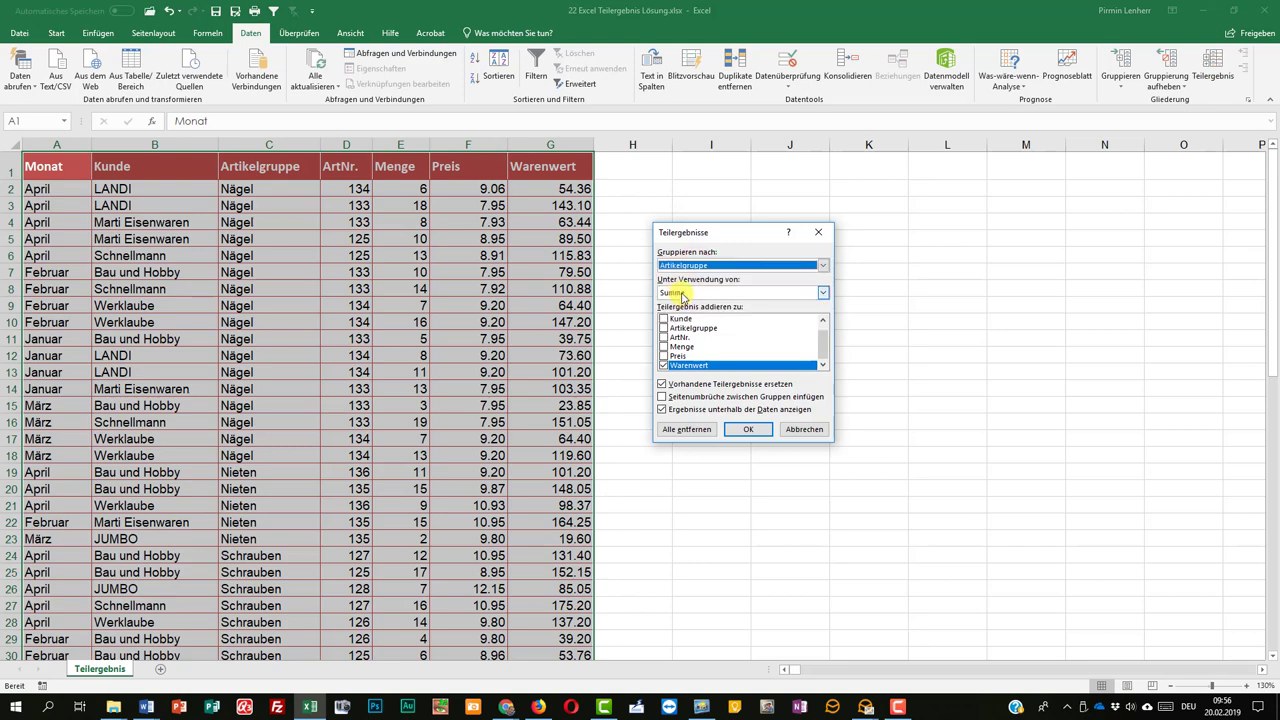
pyautogui.click(748, 429)
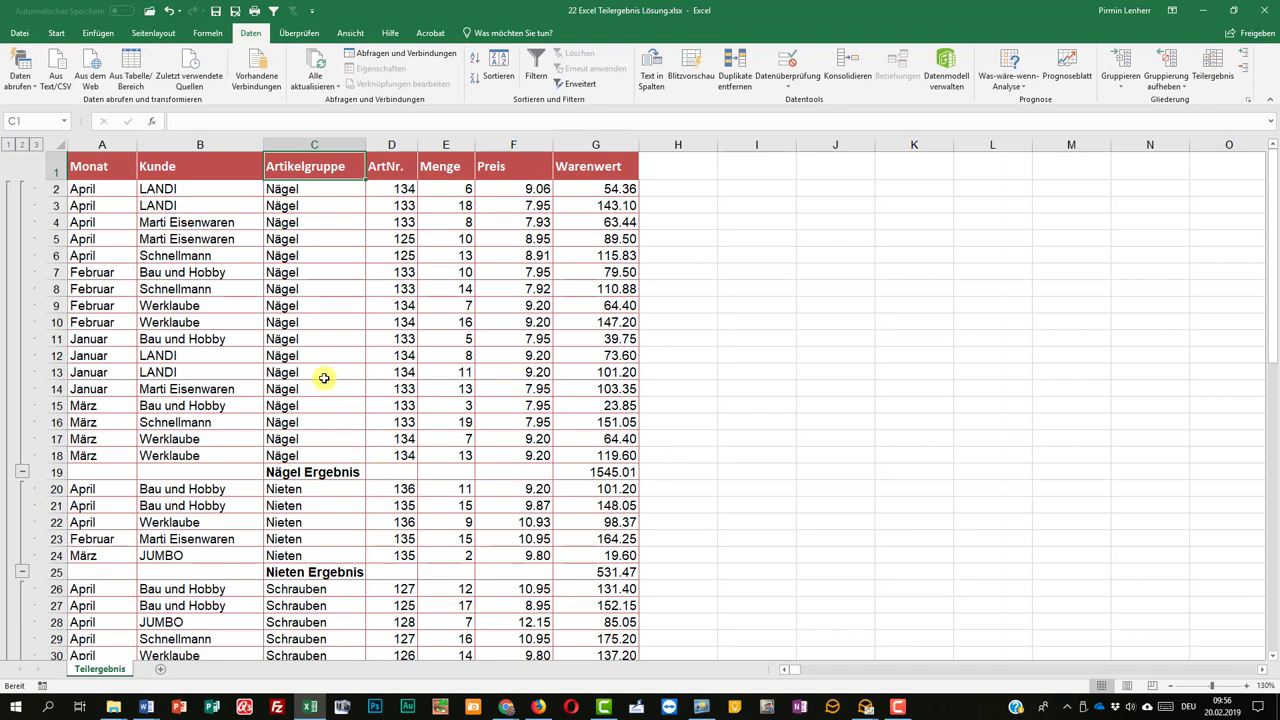
# Step: Inspect the TEILERGEBNIS formula in G19, then reopen the Teilergebnisse dialog
pyautogui.click(591, 470)
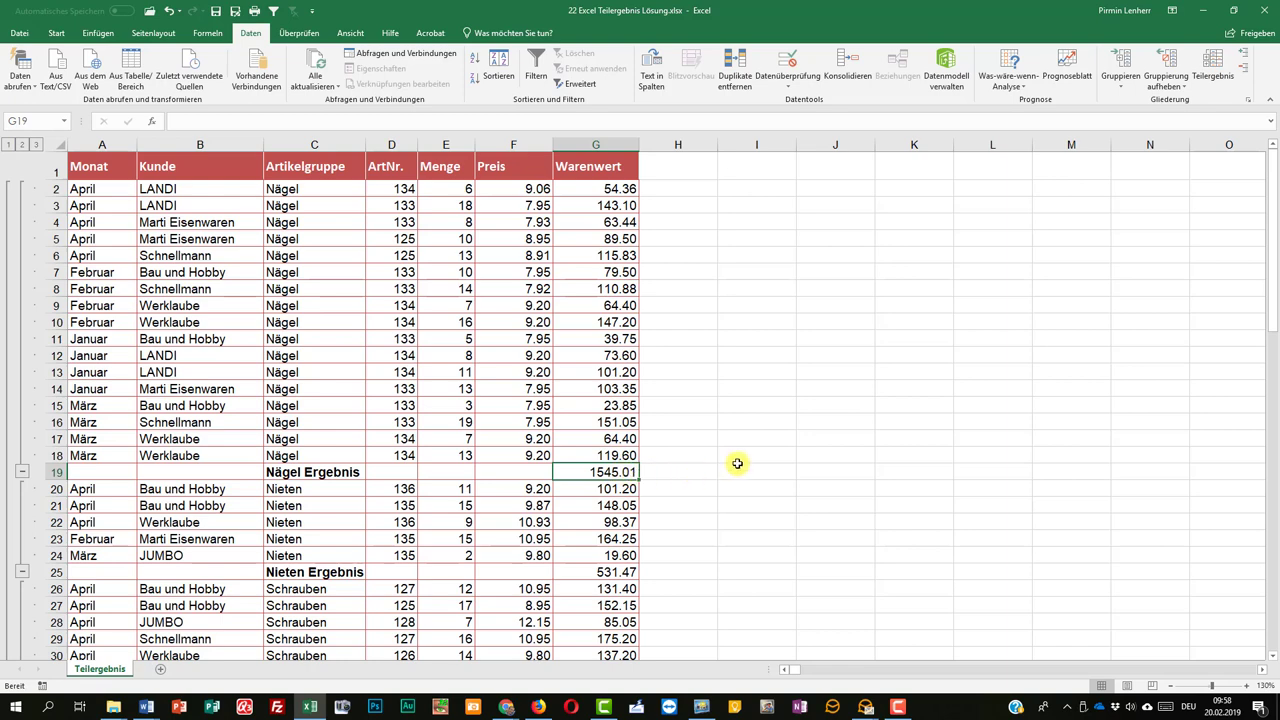
pyautogui.click(1211, 83)
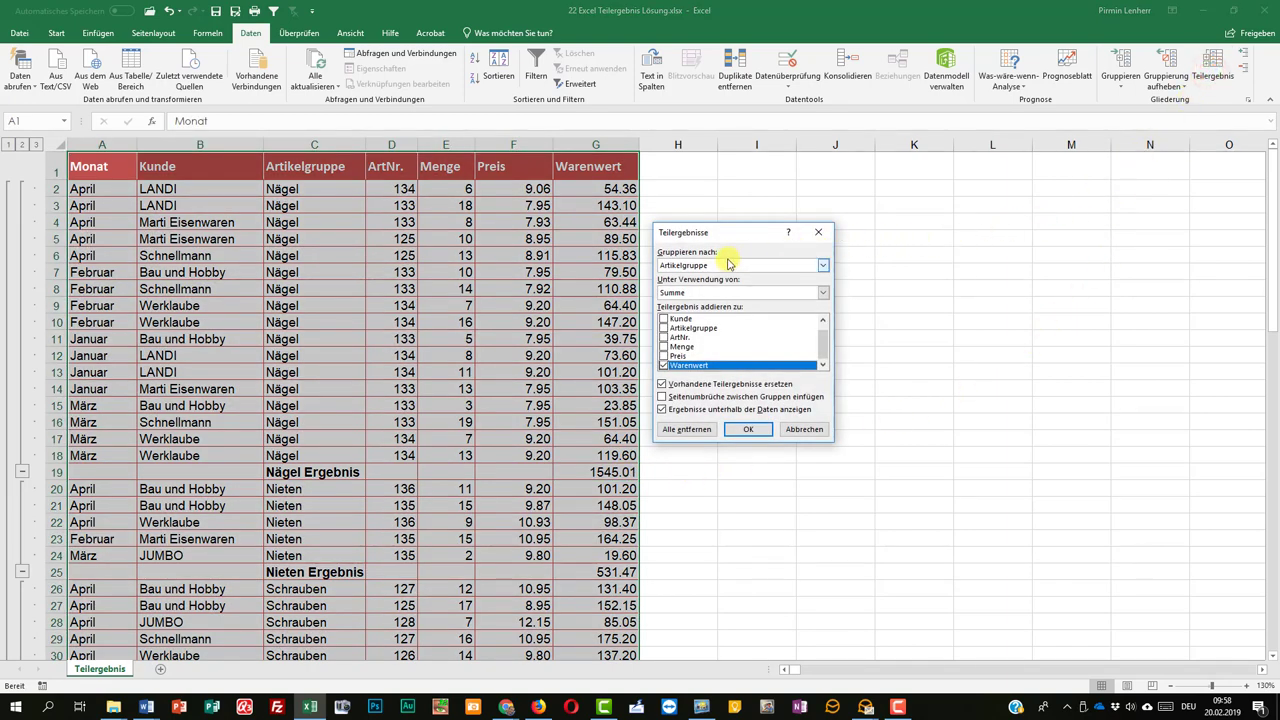
# Step: Change the Artikelgruppe subtotal function from Summe to Anzahl
pyautogui.click(686, 294)
pyautogui.click(679, 311)
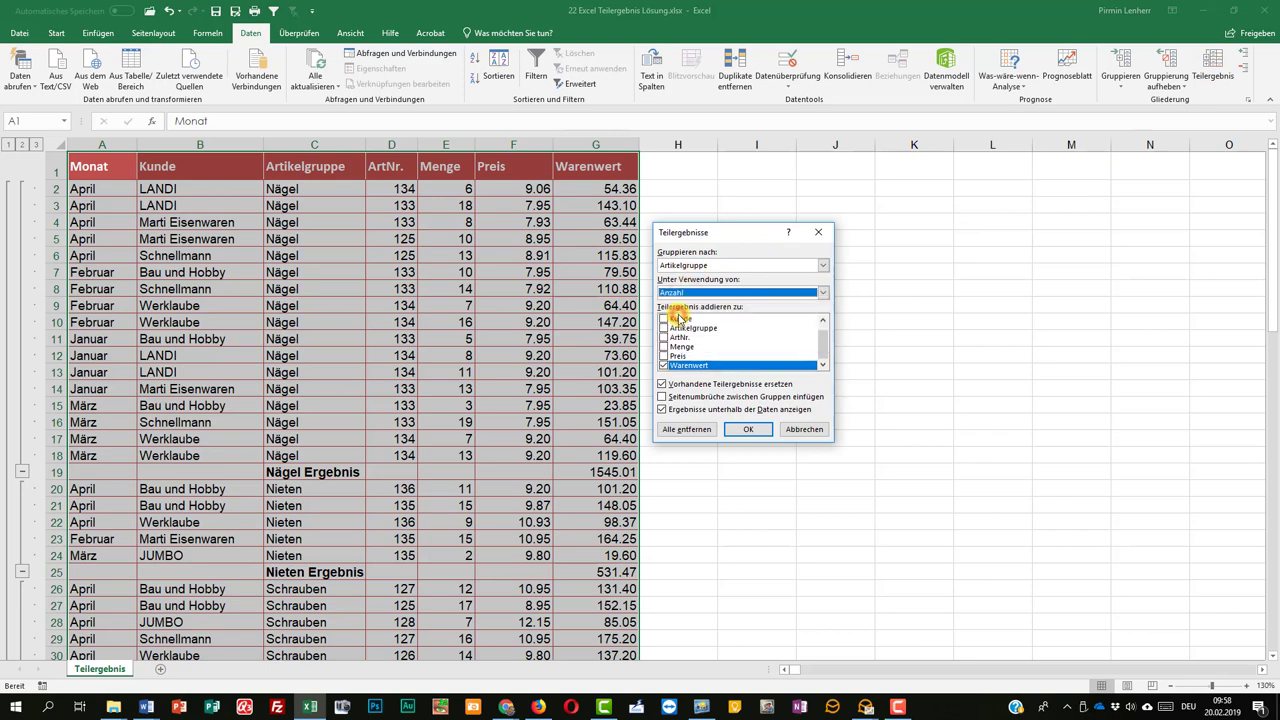
pyautogui.click(740, 430)
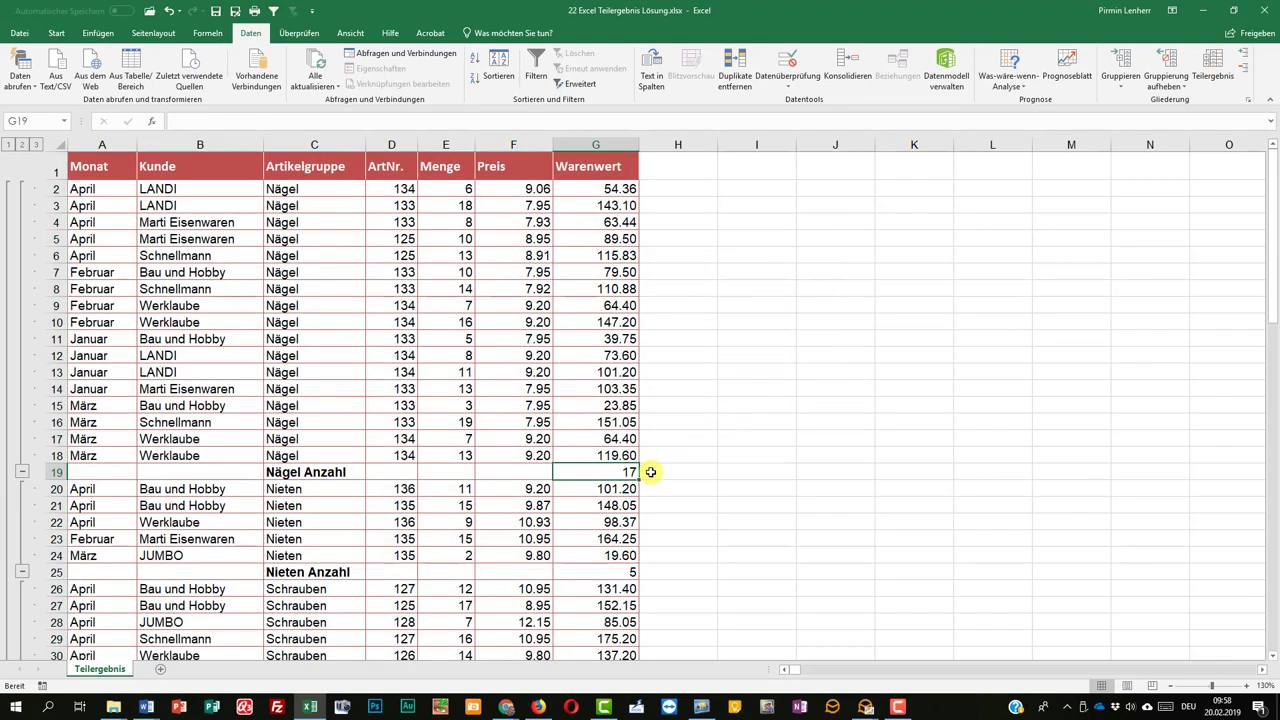
# Step: Check the counts: Nägel 17 in G19 and the Schrauben count formula in G56
pyautogui.click(638, 472)
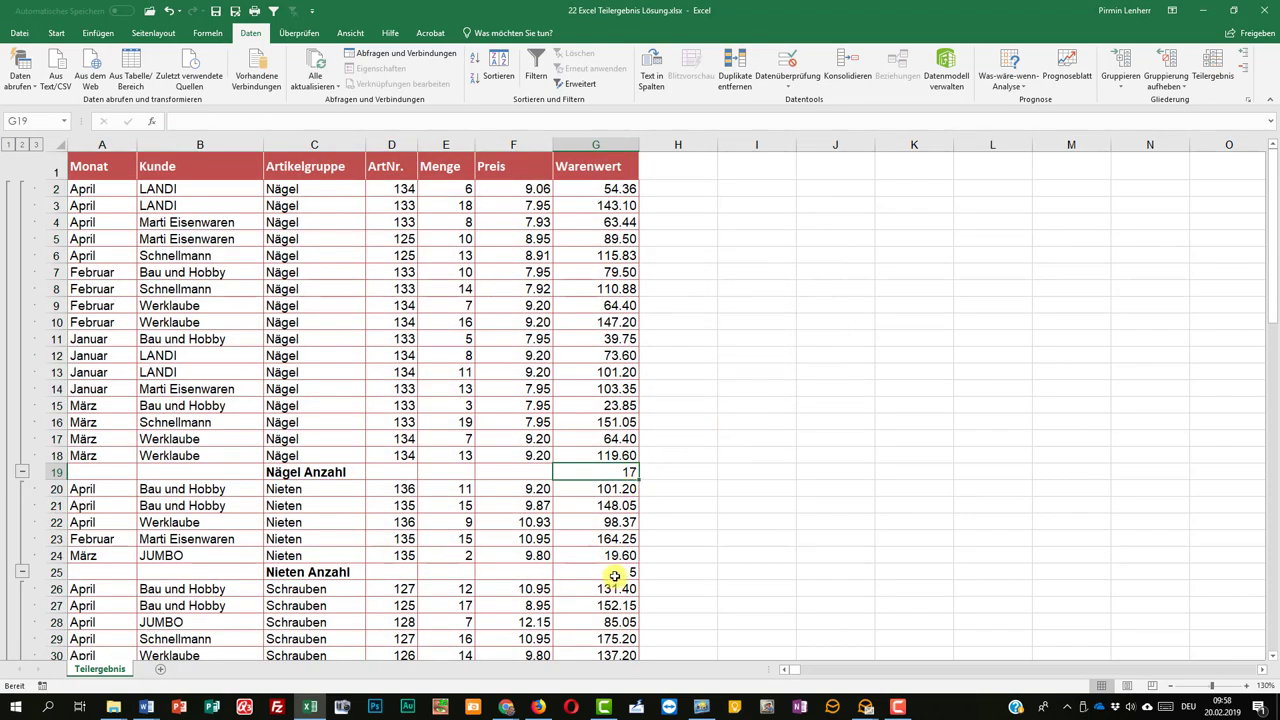
pyautogui.scroll(-4, 614, 560)
pyautogui.scroll(-2, 608, 500)
pyautogui.scroll(-6, 614, 520)
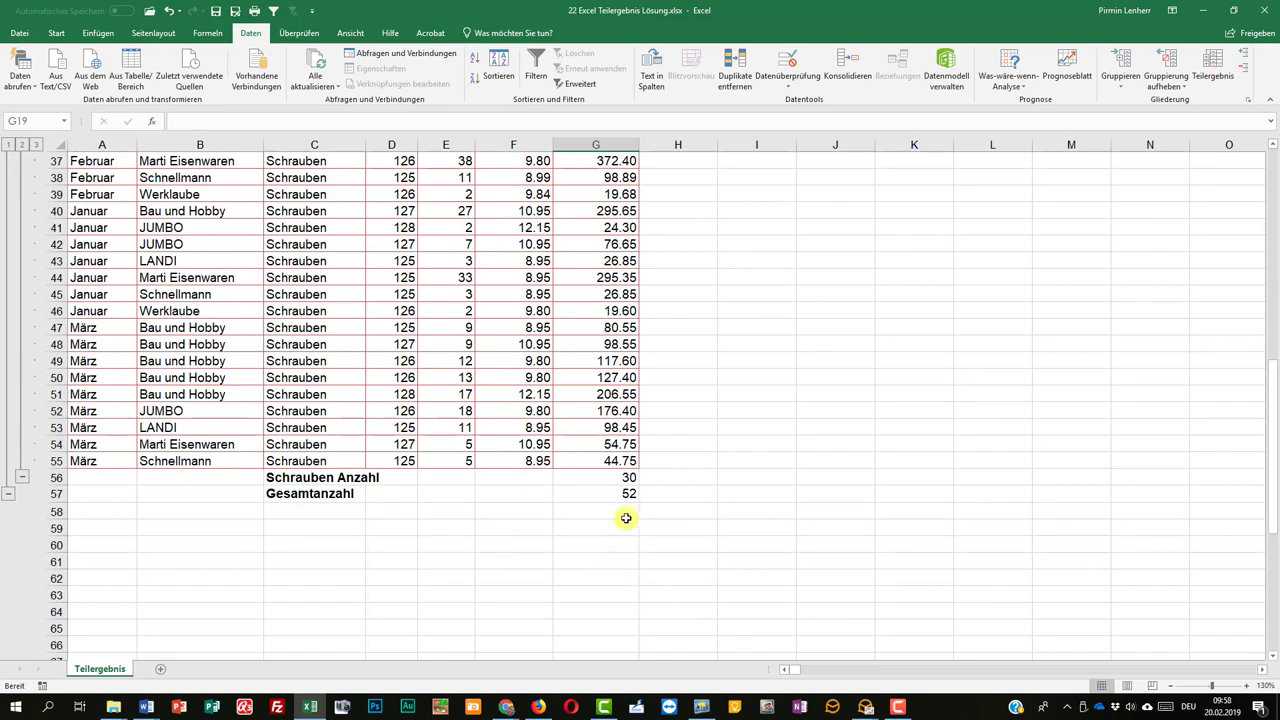
pyautogui.click(622, 478)
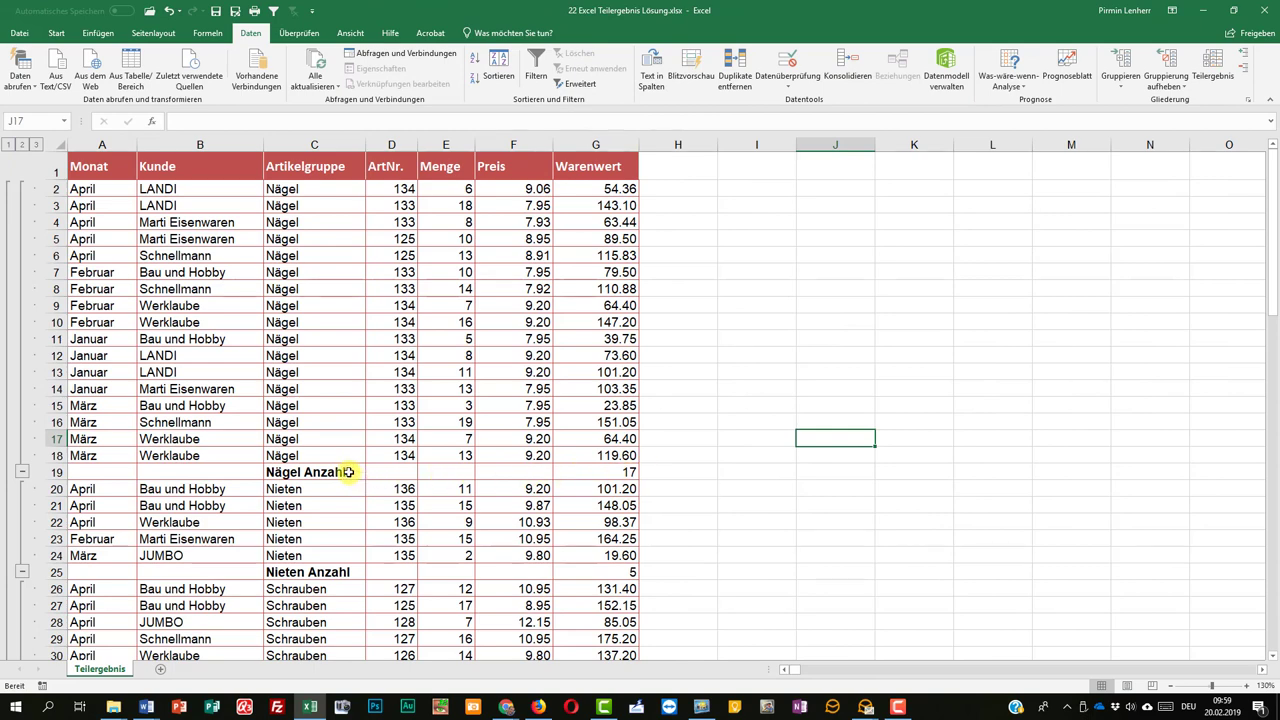
# Step: Inspect the count formula in G19 and bring up the Teilergebnis dialog again
pyautogui.click(586, 473)
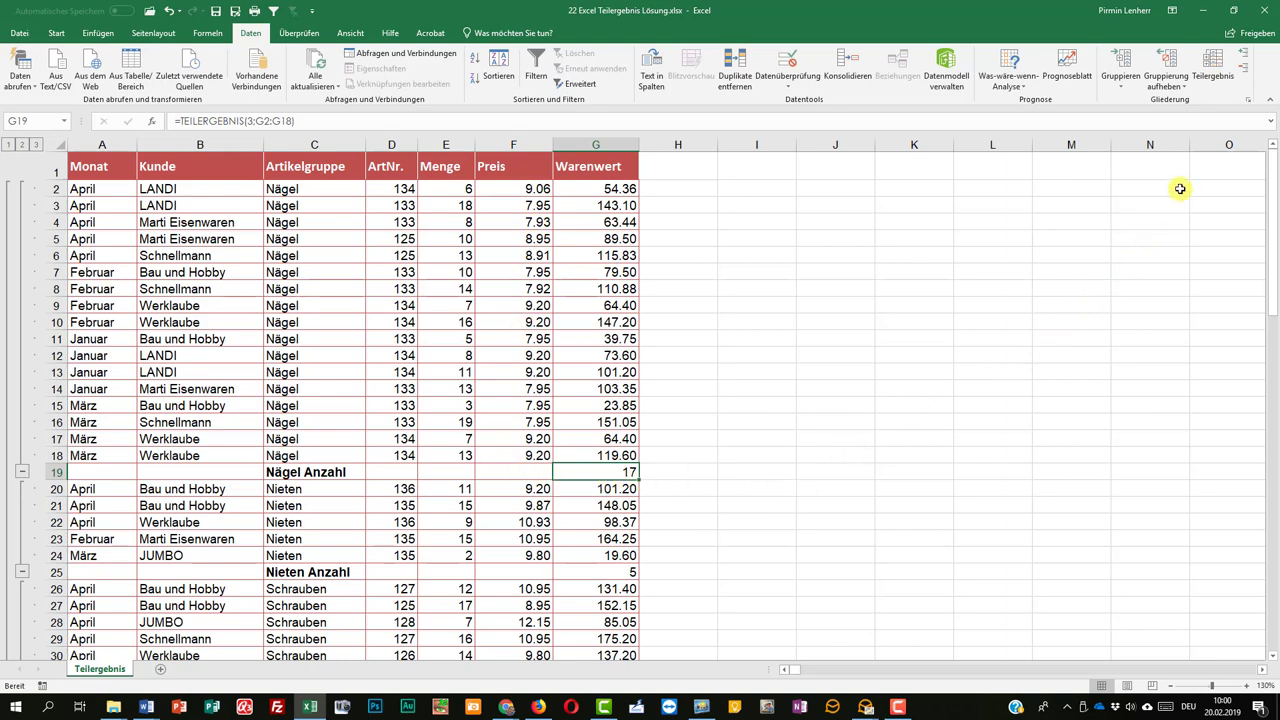
pyautogui.click(1212, 80)
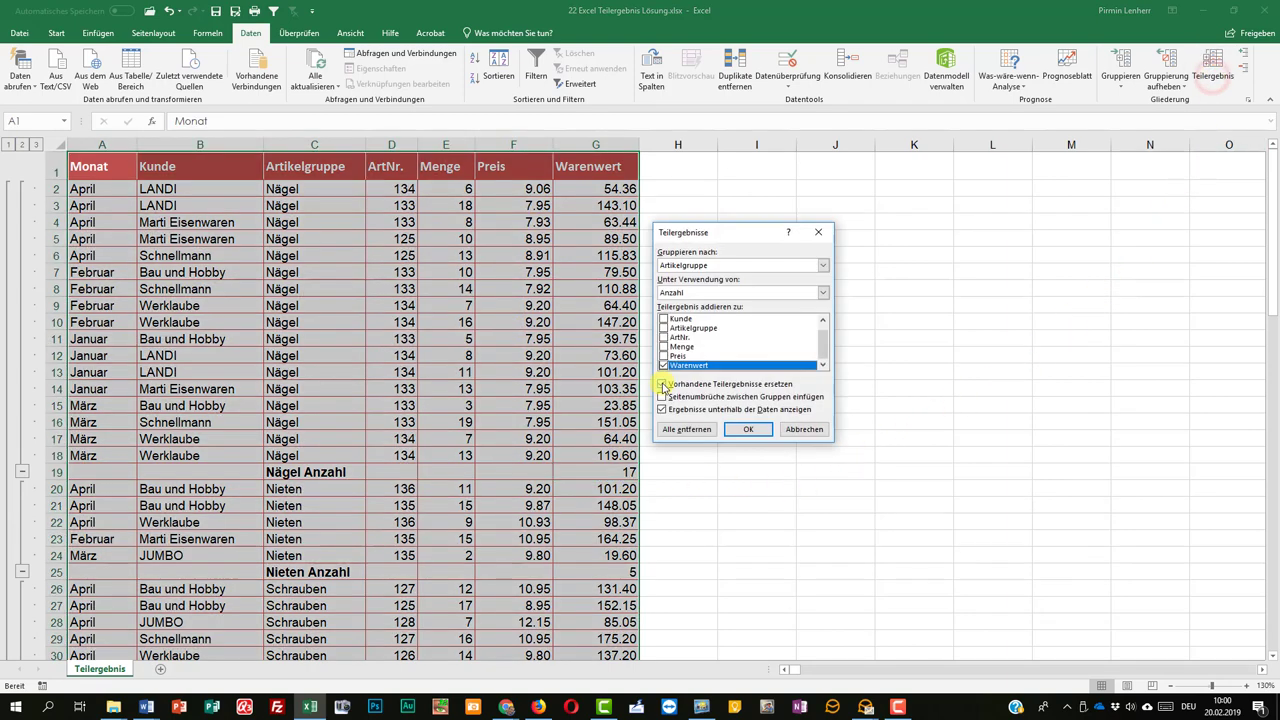
# Step: Add Mittelwert subtotals for Preis and Warenwert per Artikelgruppe, leaving Vorhandene Teilergebnisse ersetzen unchecked
pyautogui.click(663, 386)
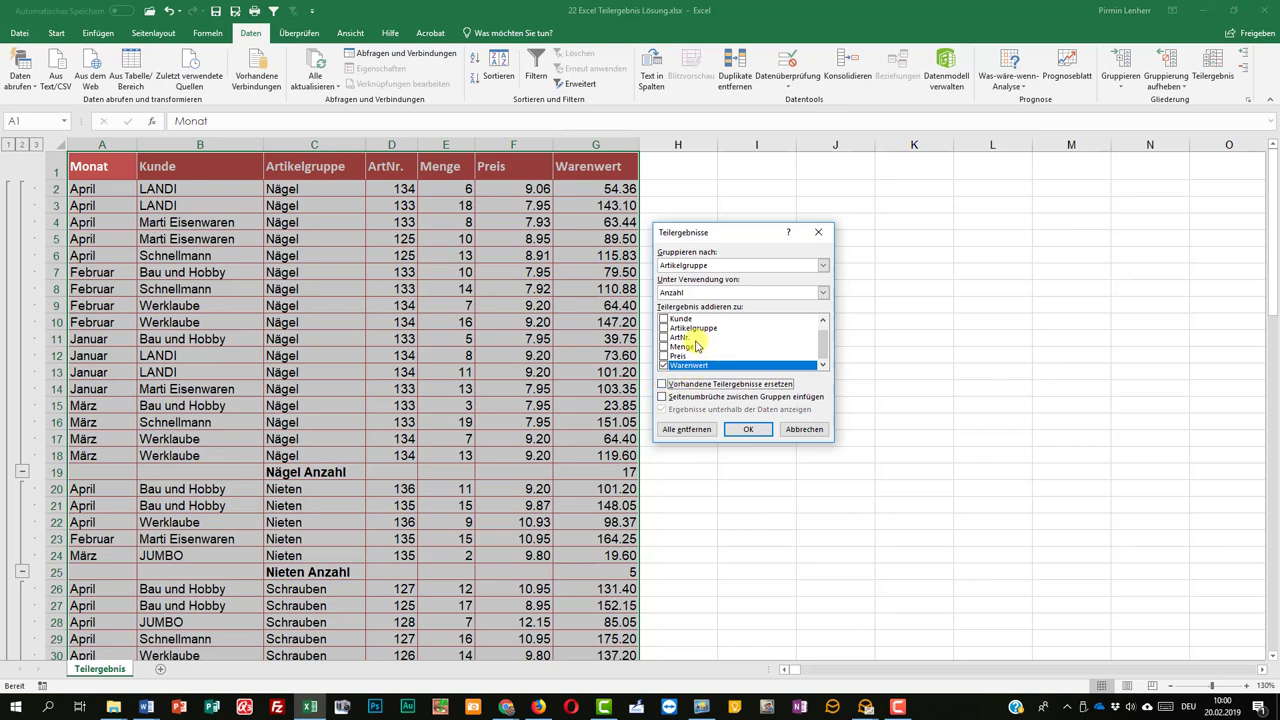
pyautogui.click(665, 356)
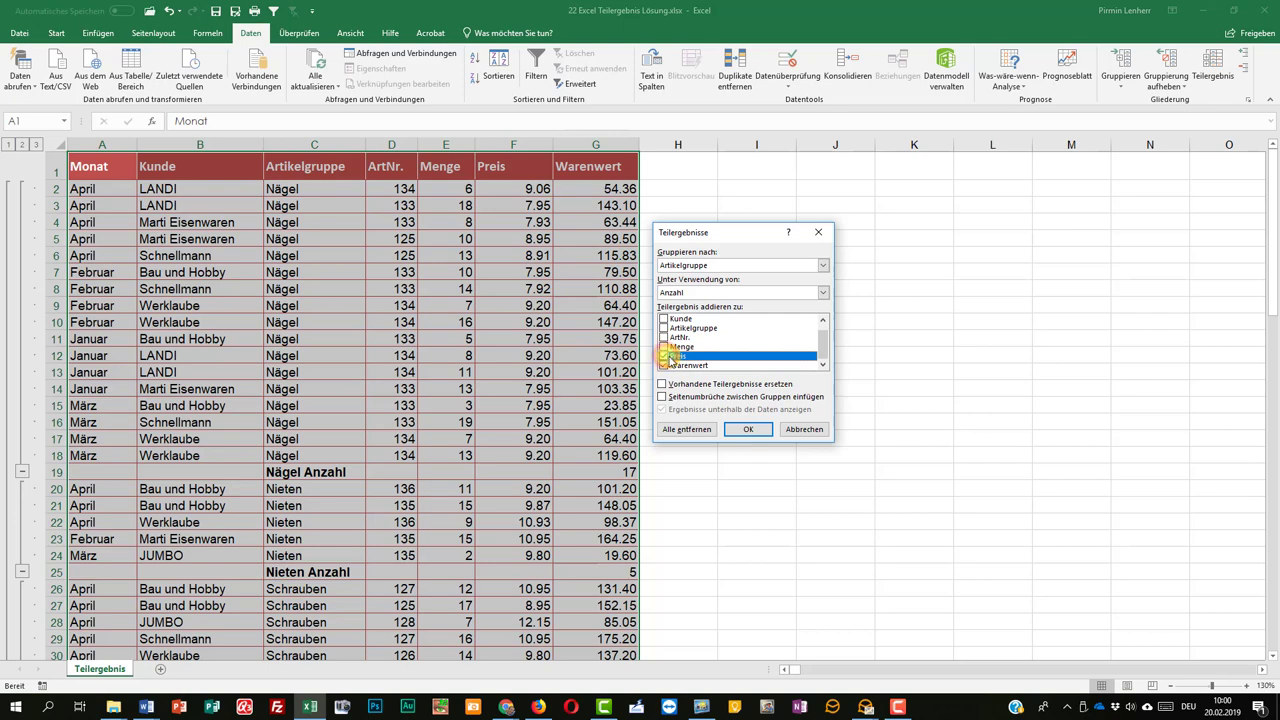
pyautogui.click(729, 291)
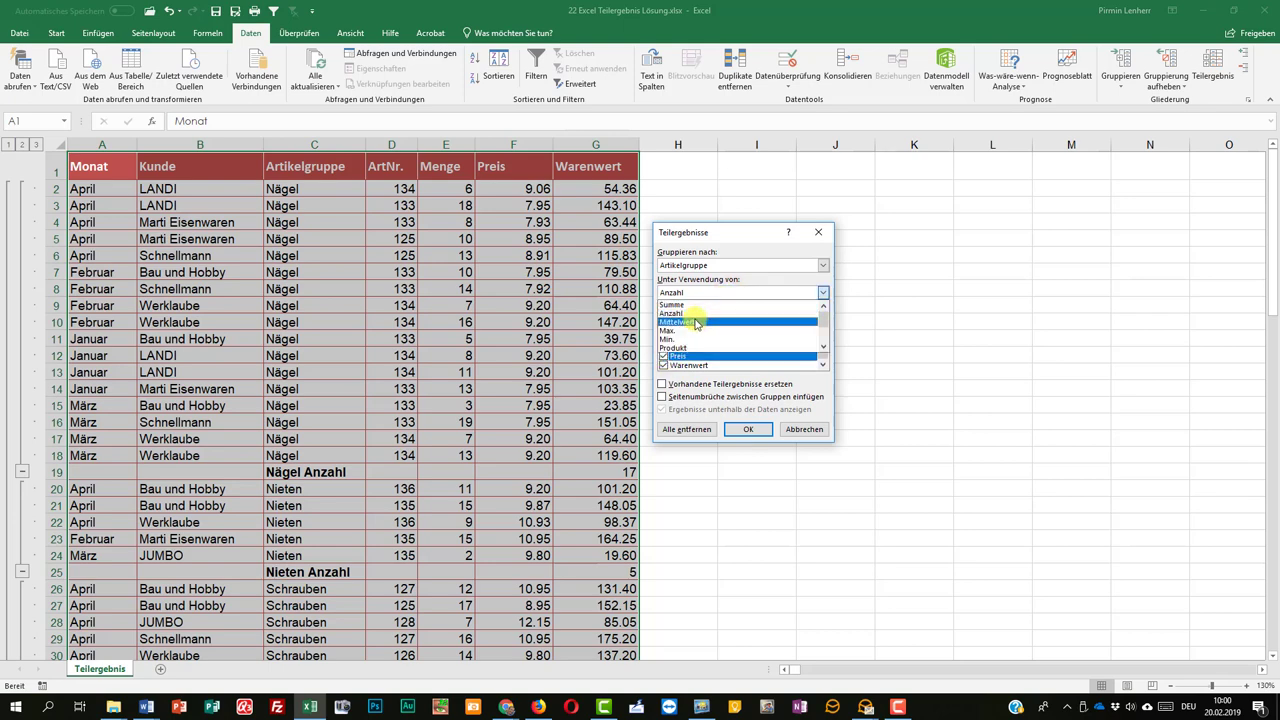
pyautogui.click(696, 322)
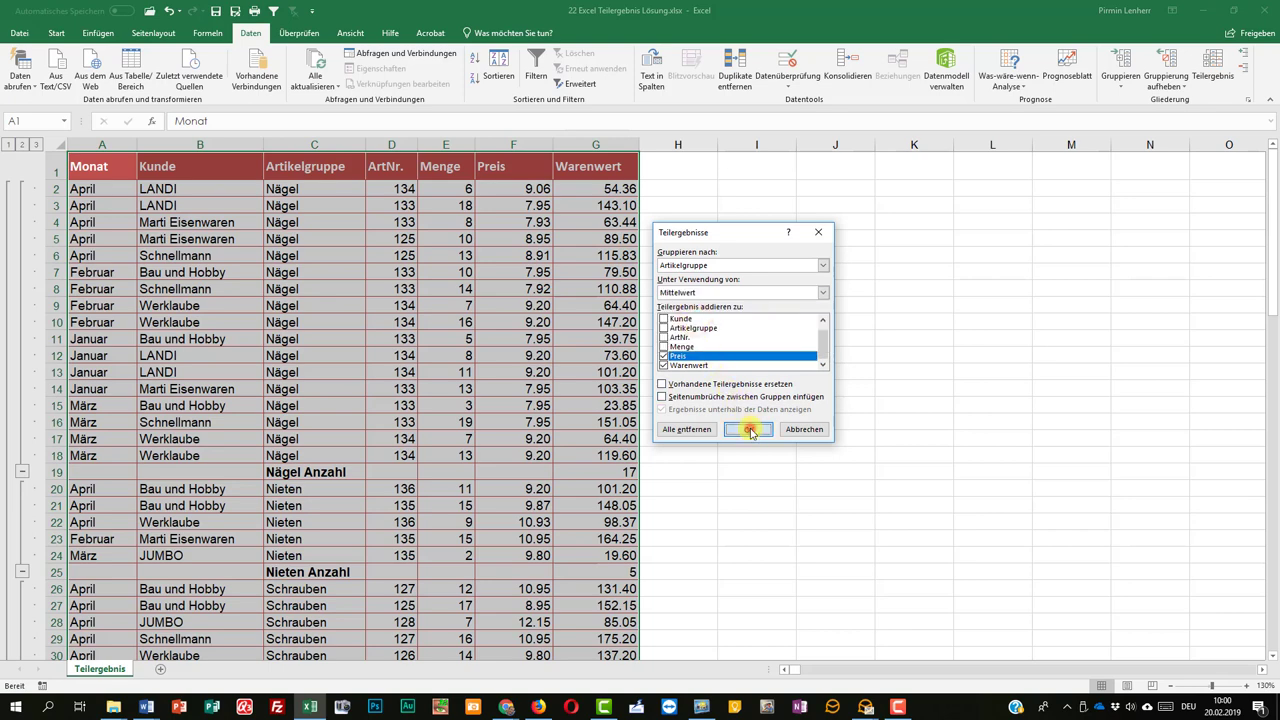
pyautogui.click(751, 430)
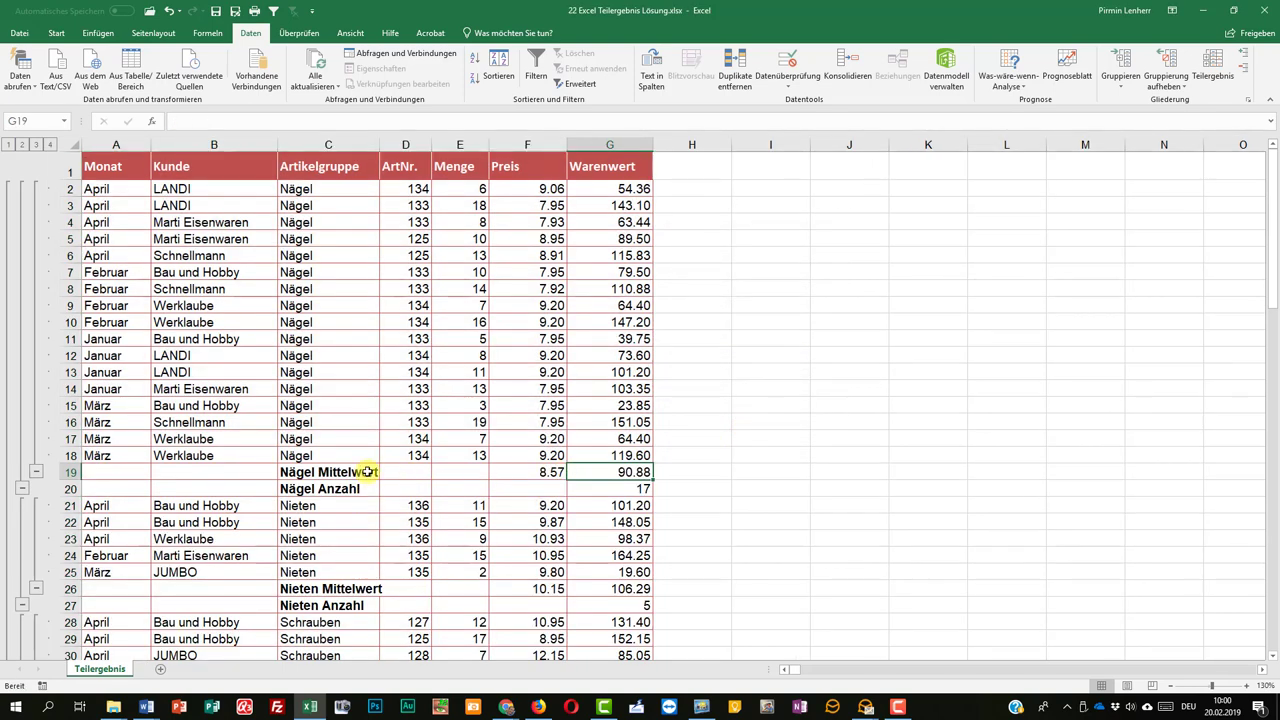
pyautogui.click(540, 471)
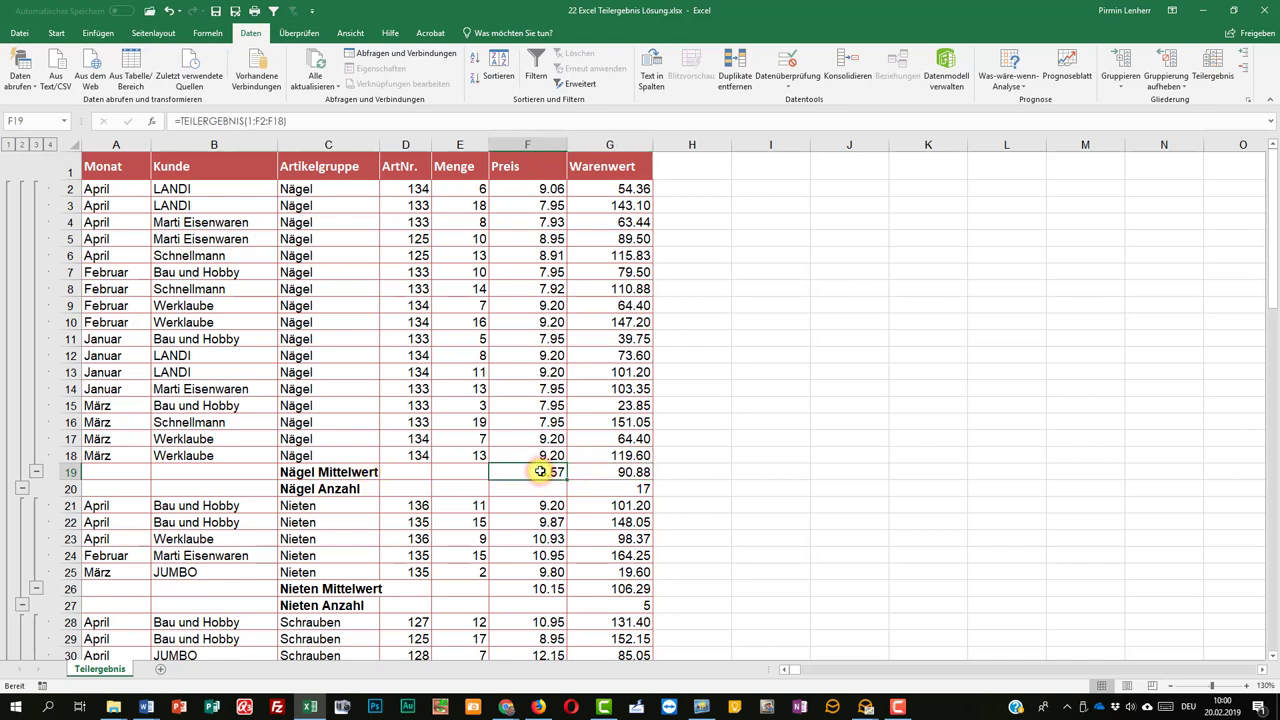
pyautogui.click(622, 487)
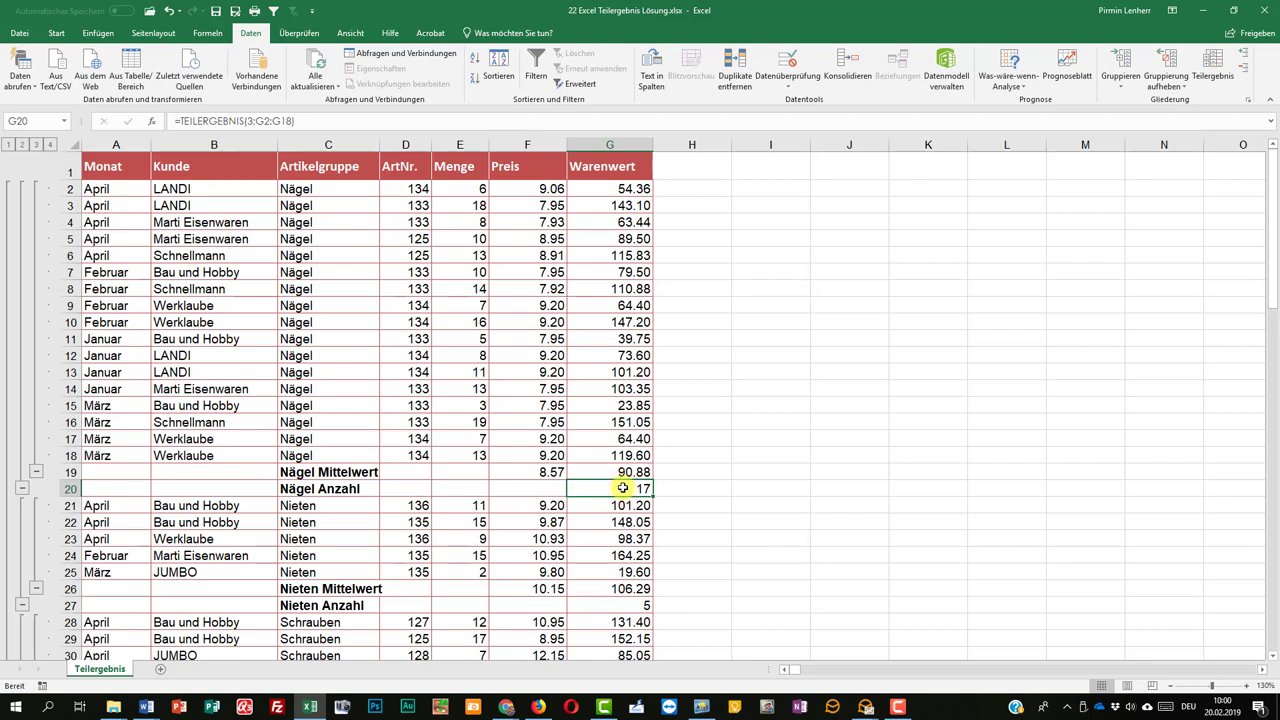
pyautogui.scroll(-1, 614, 409)
pyautogui.scroll(-2, 620, 409)
pyautogui.scroll(3, 851, 349)
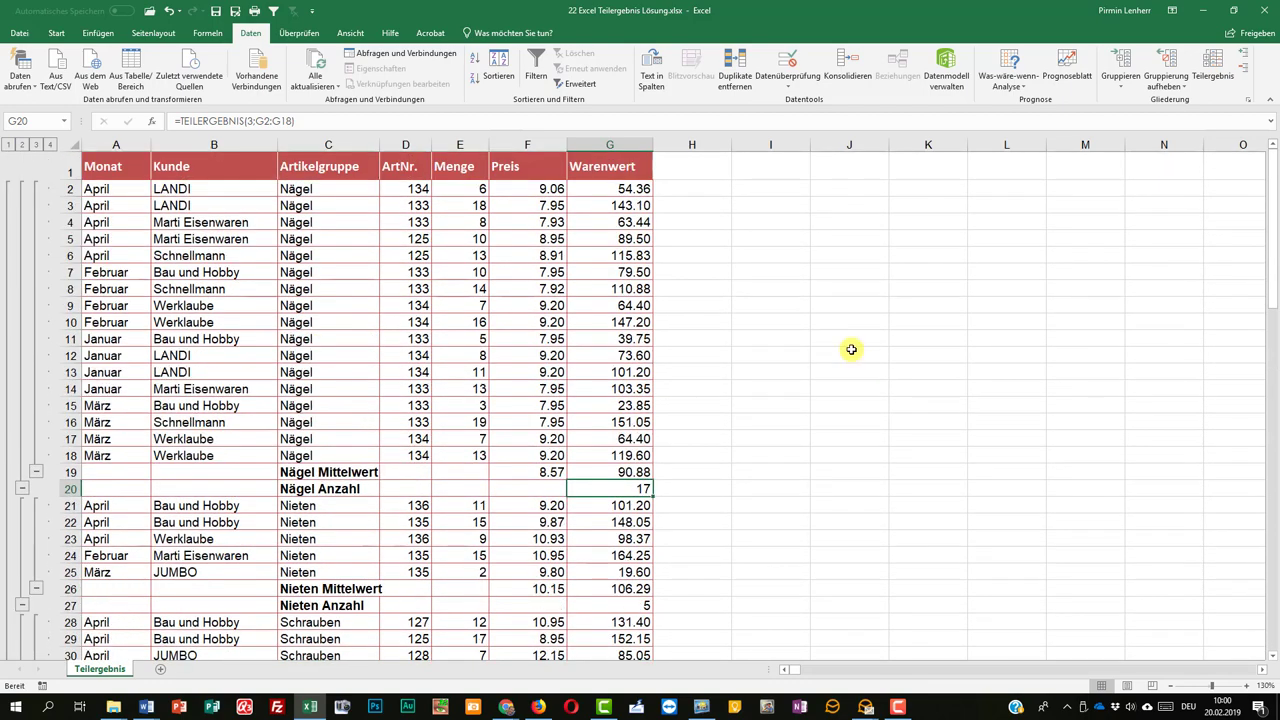